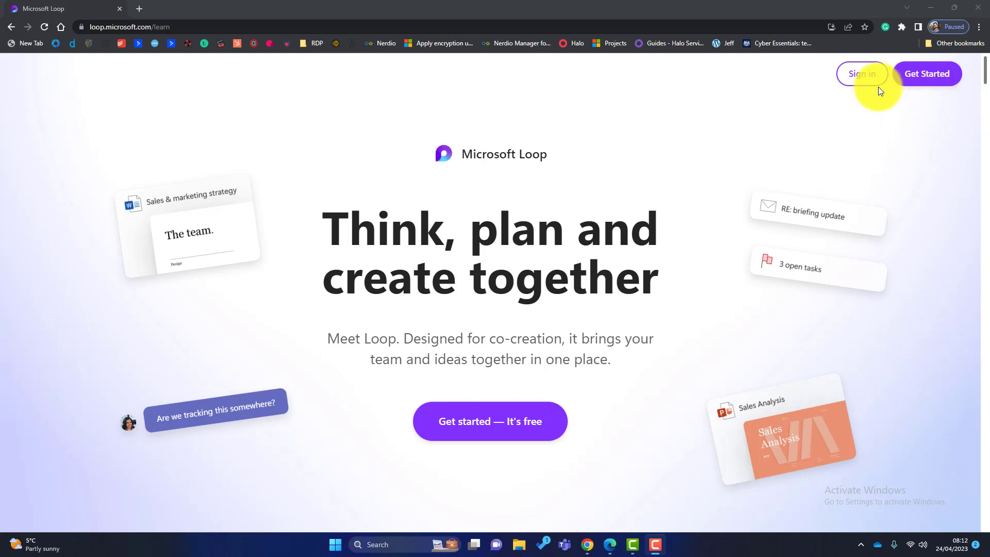
Sign in to Loop with the work account, password and authenticator code, without staying signed in.
{"action": "left_click", "coordinate": [862, 75]}
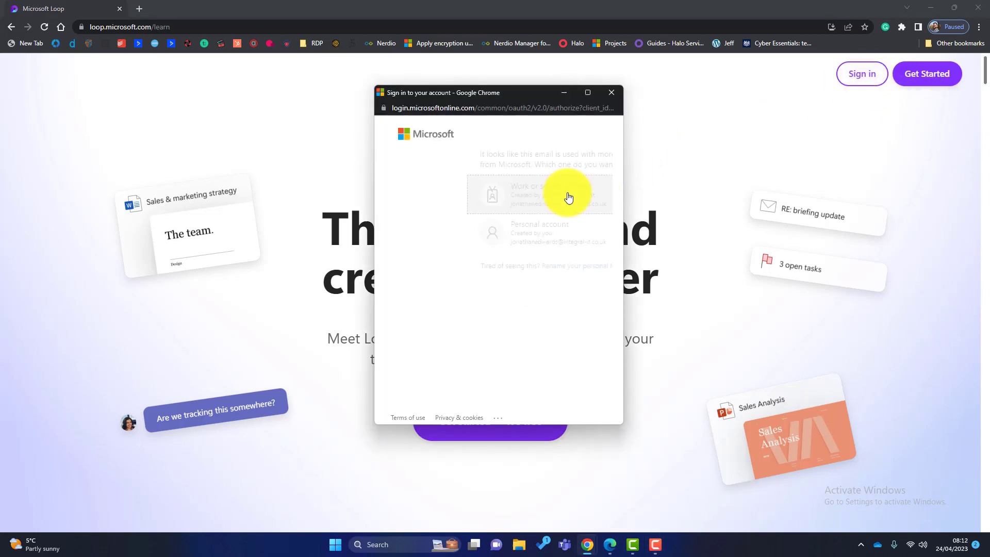
{"action": "left_click", "coordinate": [485, 204]}
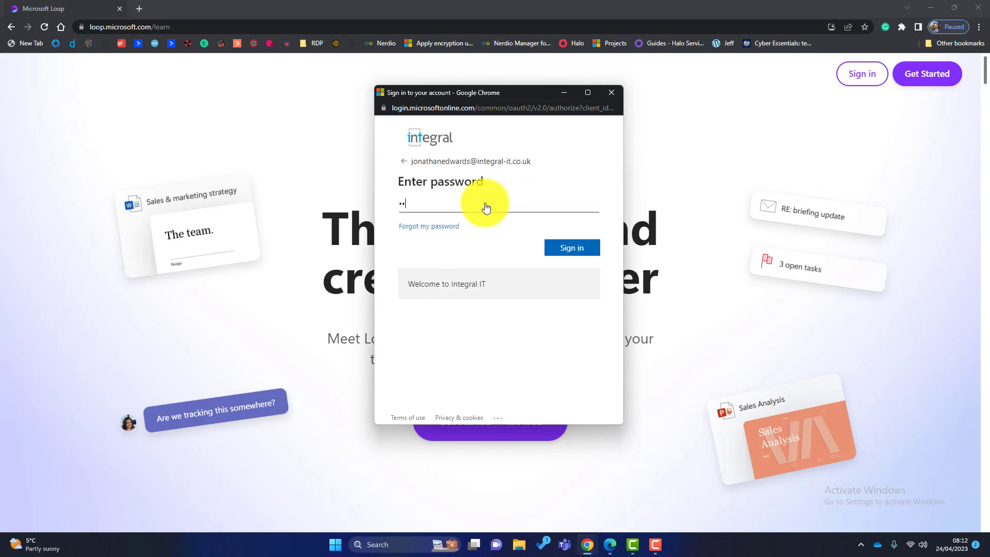
{"action": "key", "text": "Return"}
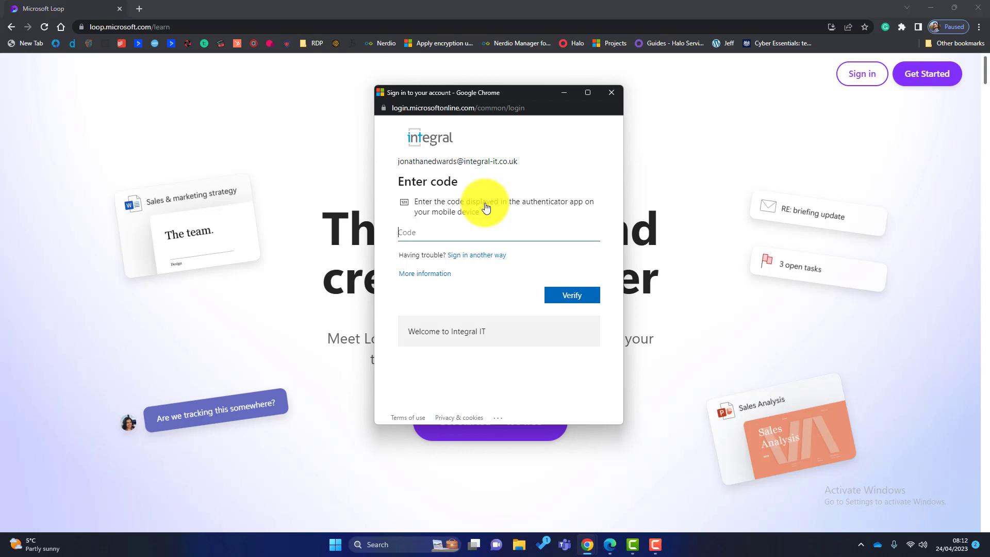
{"action": "key", "text": "Return"}
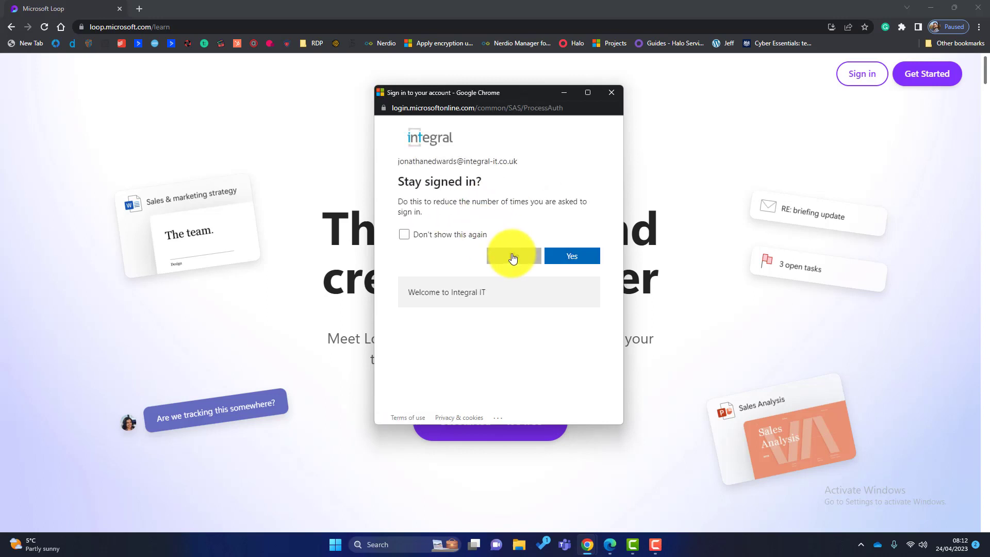
{"action": "left_click", "coordinate": [512, 257]}
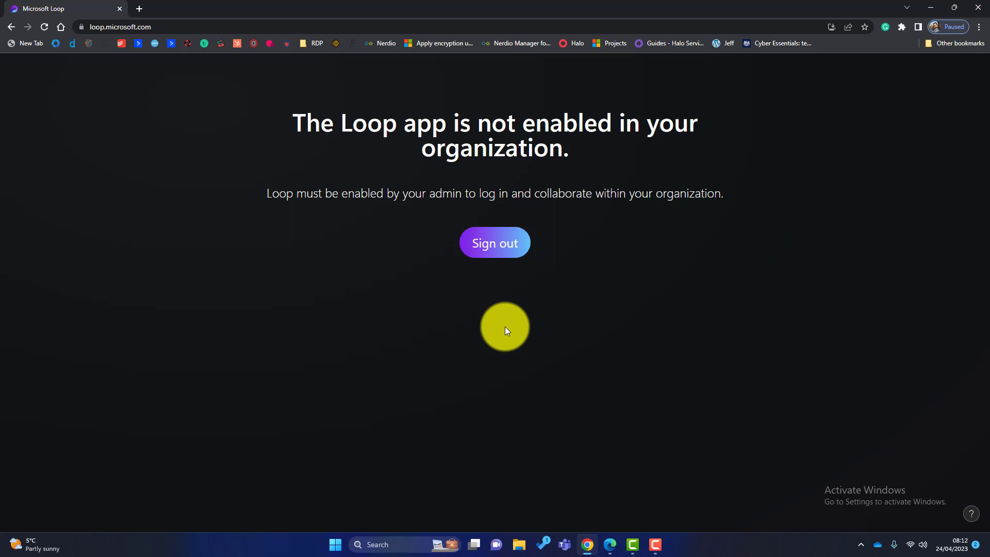
In the Edge admin center, show Active teams & groups filtered to Security groups.
{"action": "left_click", "coordinate": [613, 542]}
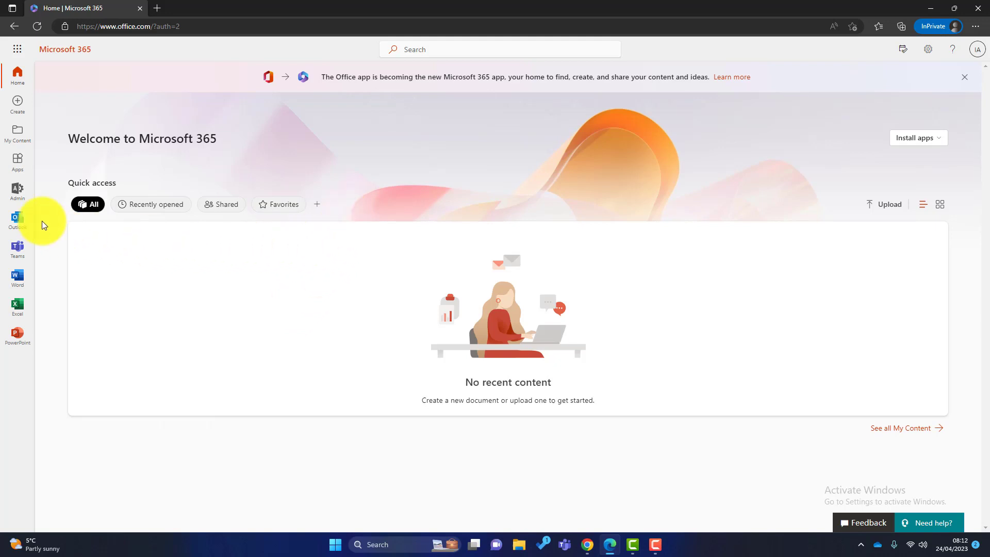
{"action": "left_click", "coordinate": [16, 196]}
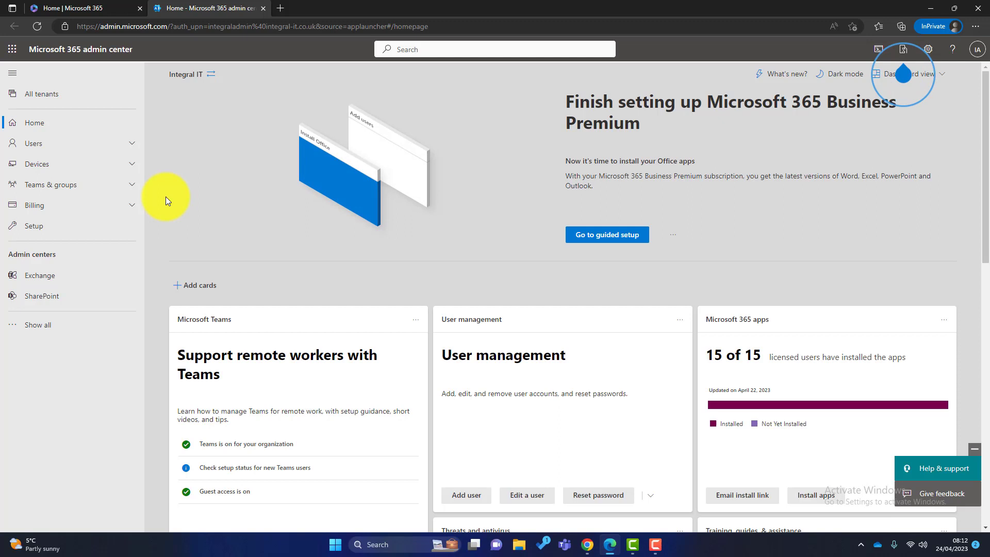
{"action": "left_click", "coordinate": [131, 188]}
{"action": "left_click", "coordinate": [82, 206]}
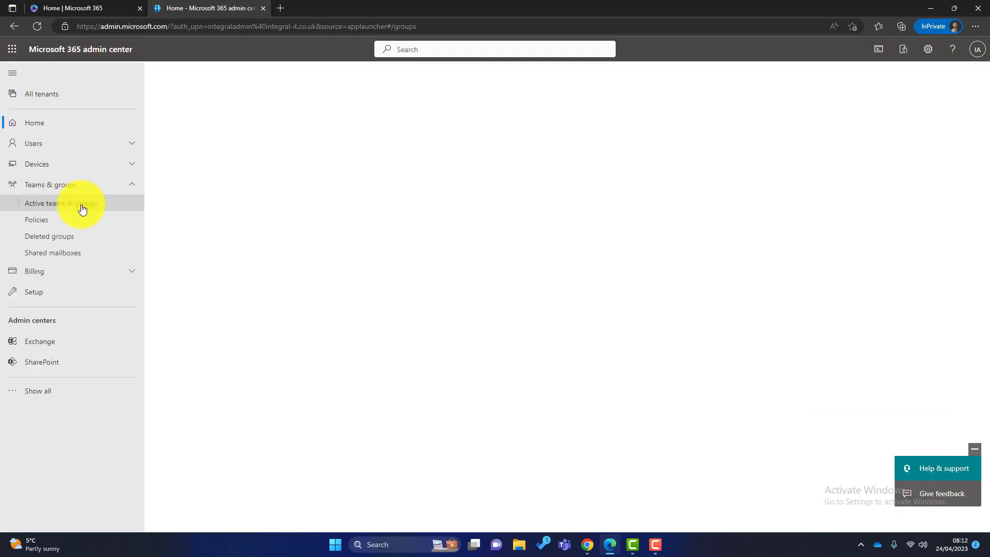
{"action": "left_click", "coordinate": [396, 230]}
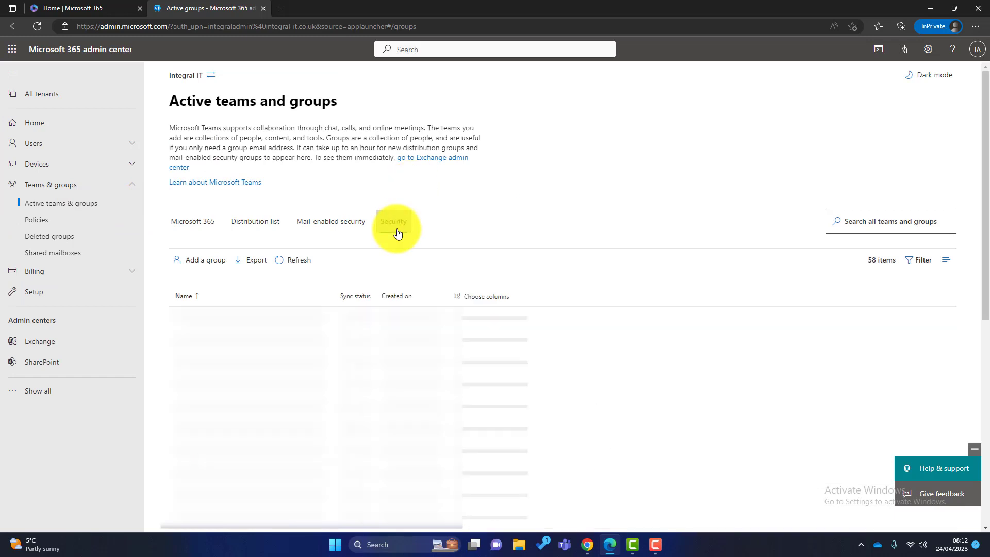
Start a new Security-type group and name it 'Loop Members for Access'.
{"action": "left_click", "coordinate": [216, 260]}
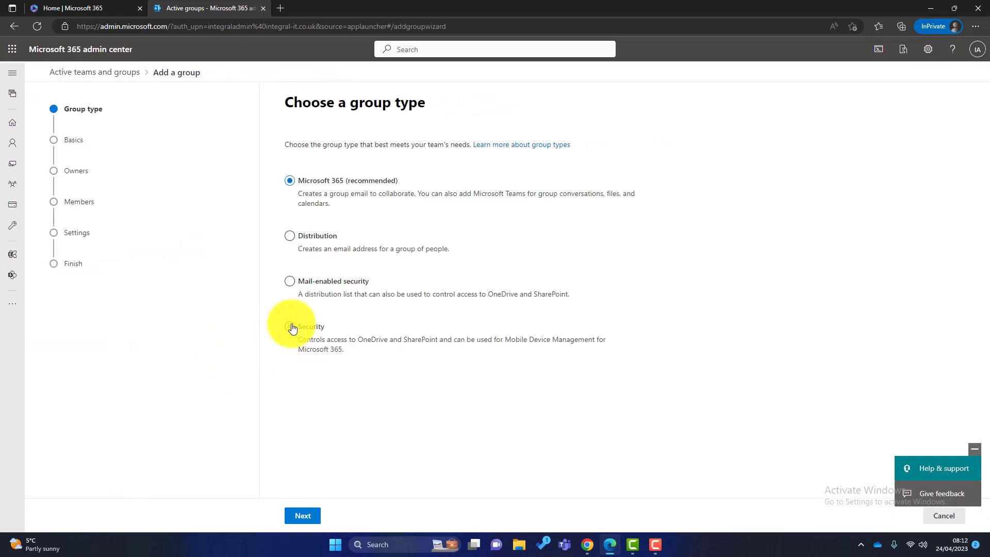
{"action": "left_click", "coordinate": [289, 326]}
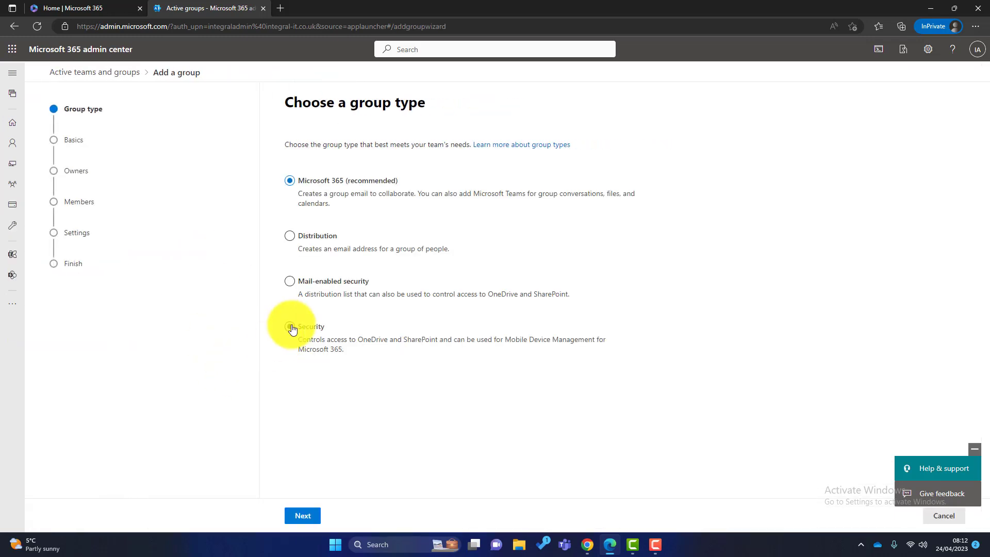
{"action": "left_click", "coordinate": [302, 516]}
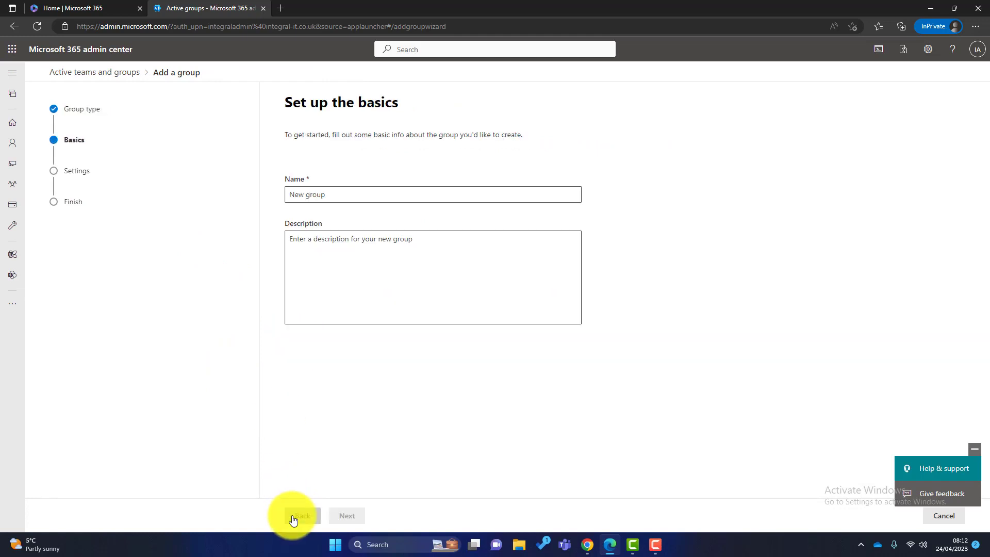
{"action": "left_click", "coordinate": [330, 191]}
{"action": "type", "text": "Loo"}
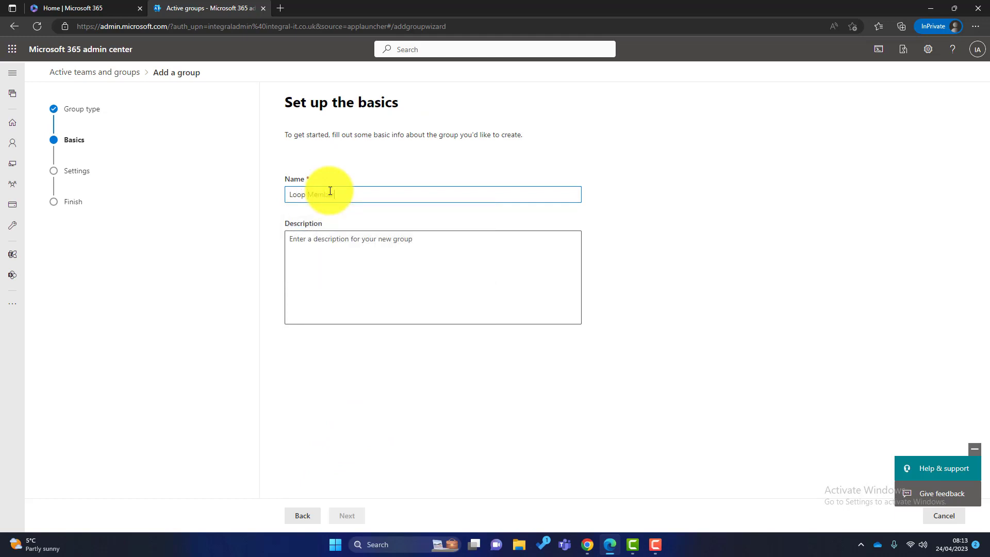
{"action": "type", "text": "p Members for Access"}
Step through the remaining wizard pages, create the group, and close the wizard.
{"action": "left_click", "coordinate": [338, 249]}
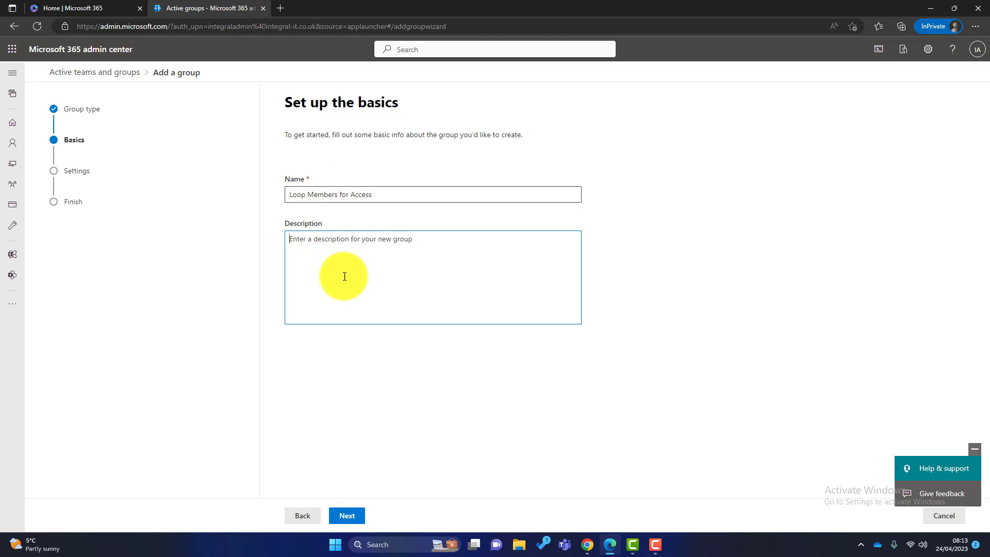
{"action": "left_click", "coordinate": [354, 511]}
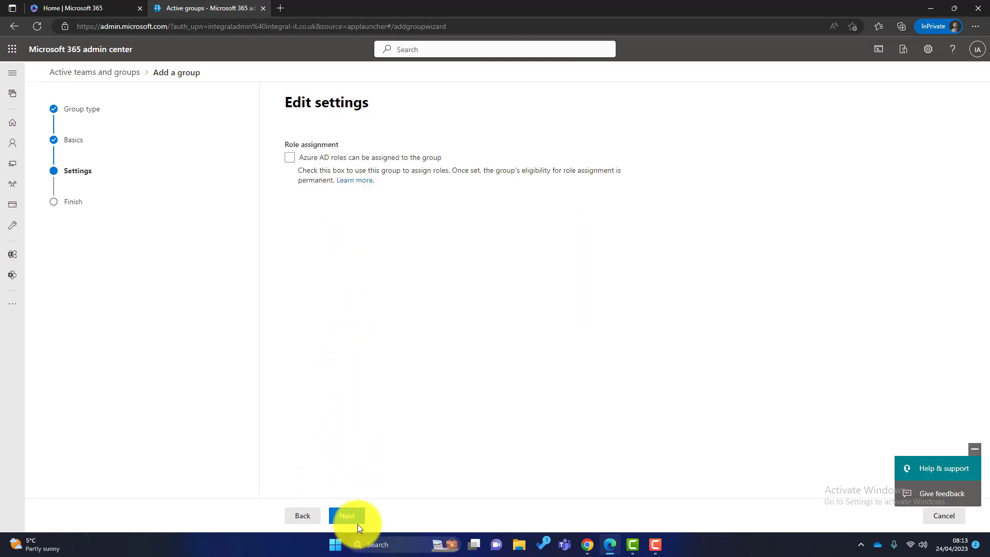
{"action": "left_click", "coordinate": [354, 518]}
{"action": "left_click", "coordinate": [364, 516]}
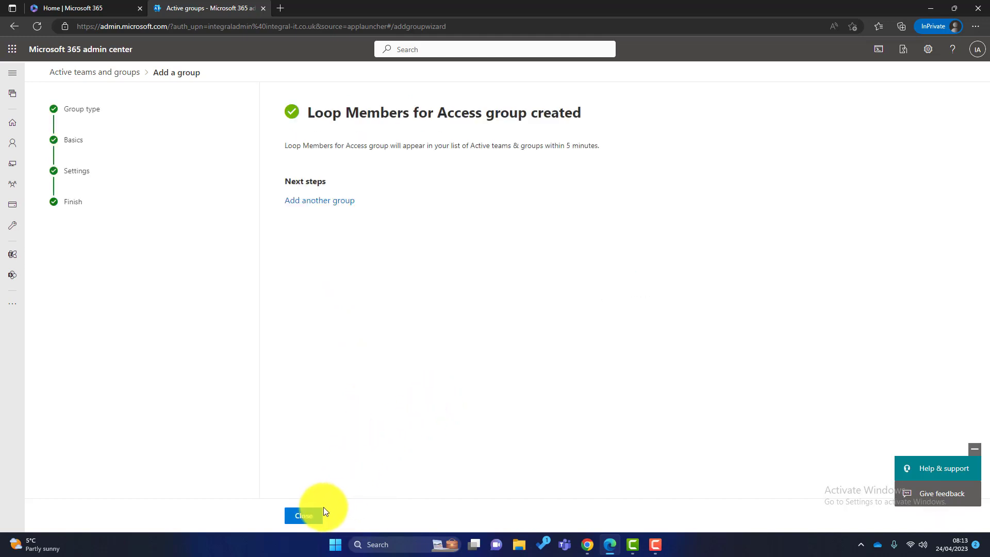
{"action": "left_click", "coordinate": [320, 514]}
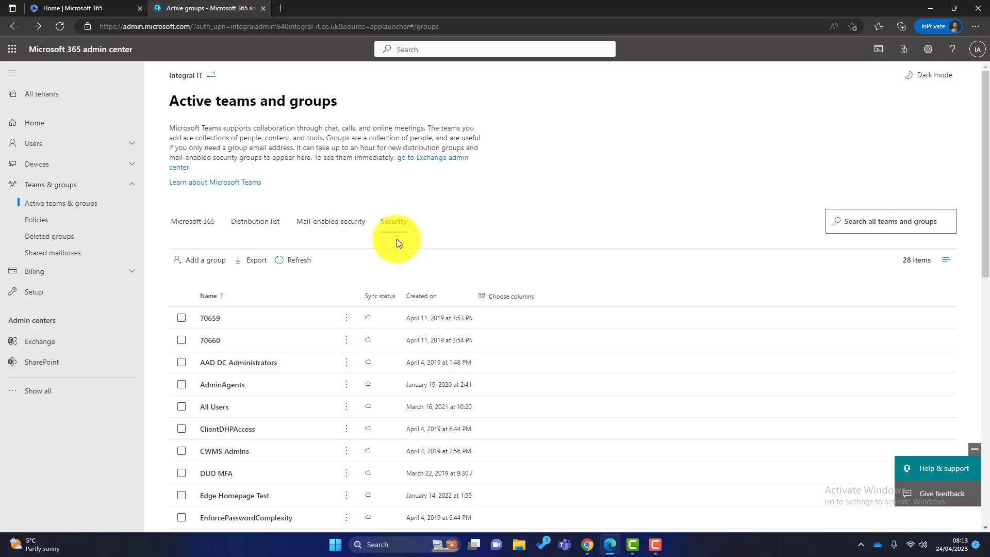
Refresh the groups list and open the Loop Members for Access group.
{"action": "left_click", "coordinate": [292, 260]}
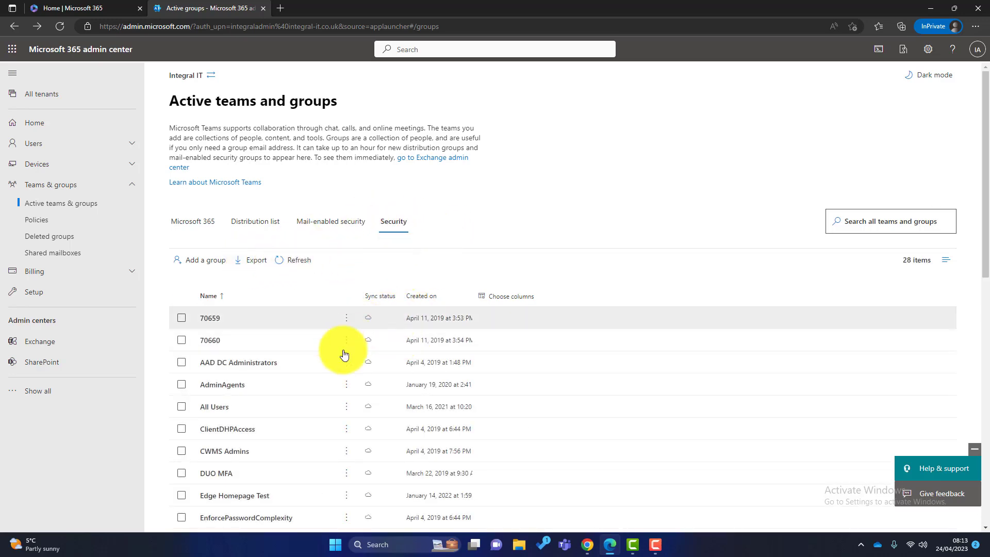
{"action": "scroll", "coordinate": [345, 354], "scroll_direction": "down", "scroll_amount": 5}
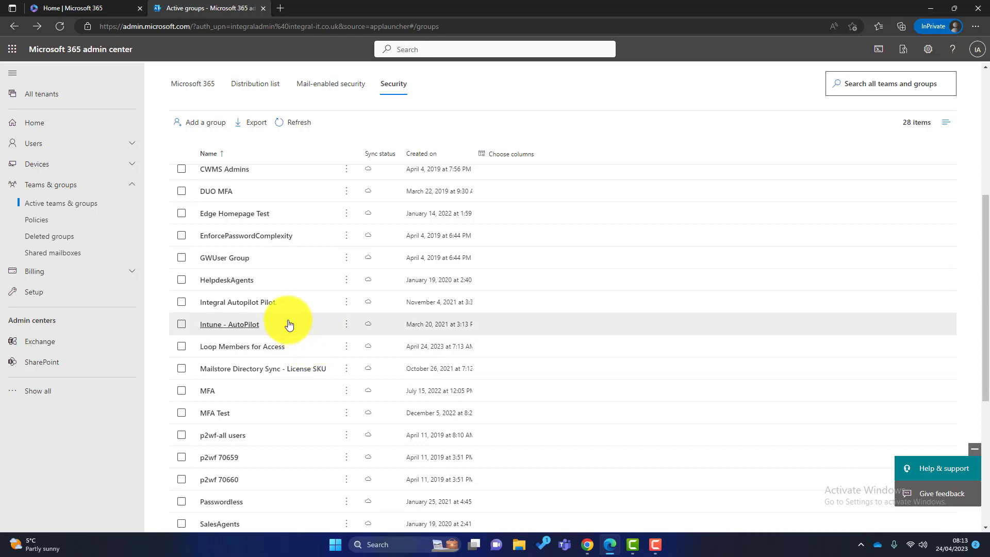
{"action": "left_click", "coordinate": [216, 349]}
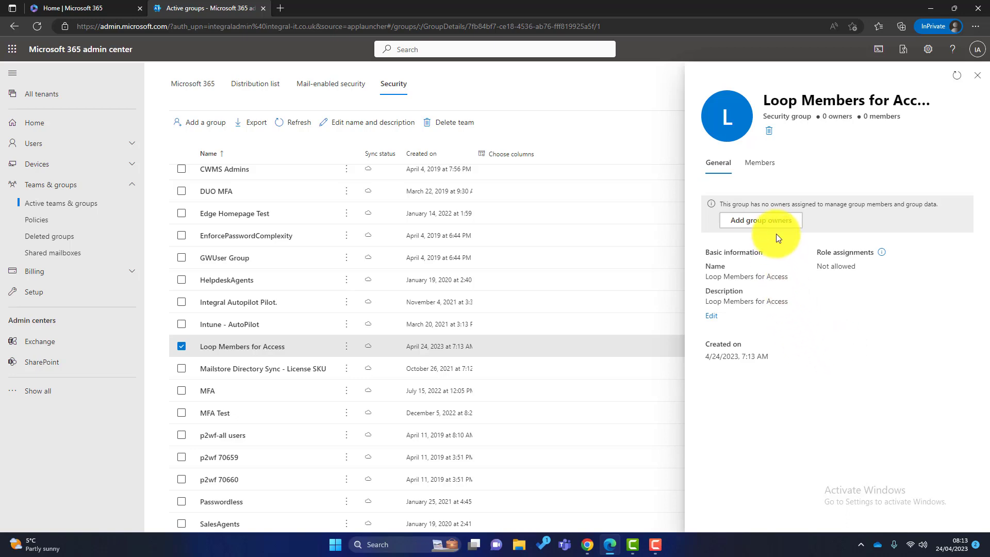
Search for the user and add the second matching account as the group's owner.
{"action": "left_click", "coordinate": [773, 220]}
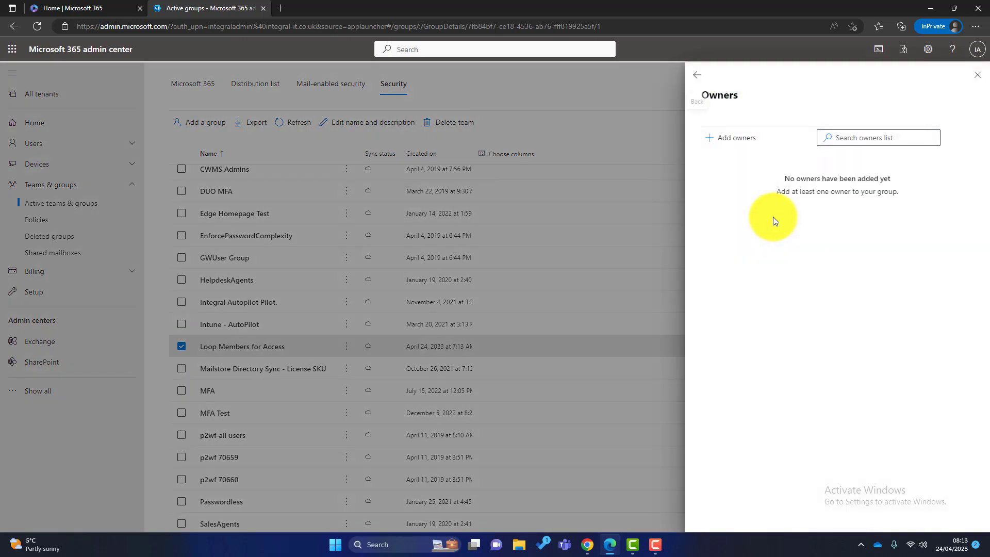
{"action": "left_click", "coordinate": [734, 139]}
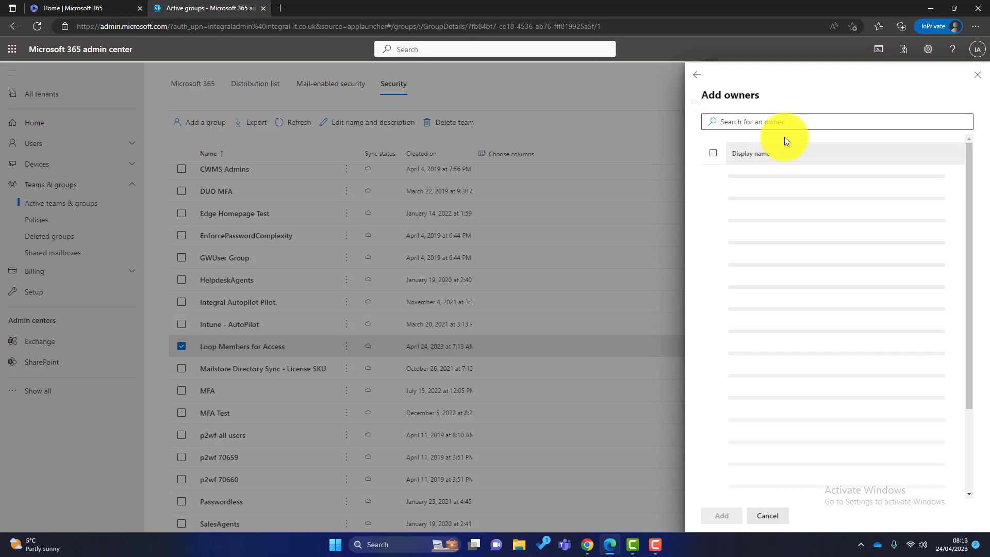
{"action": "left_click", "coordinate": [782, 114]}
{"action": "type", "text": "jonathan"}
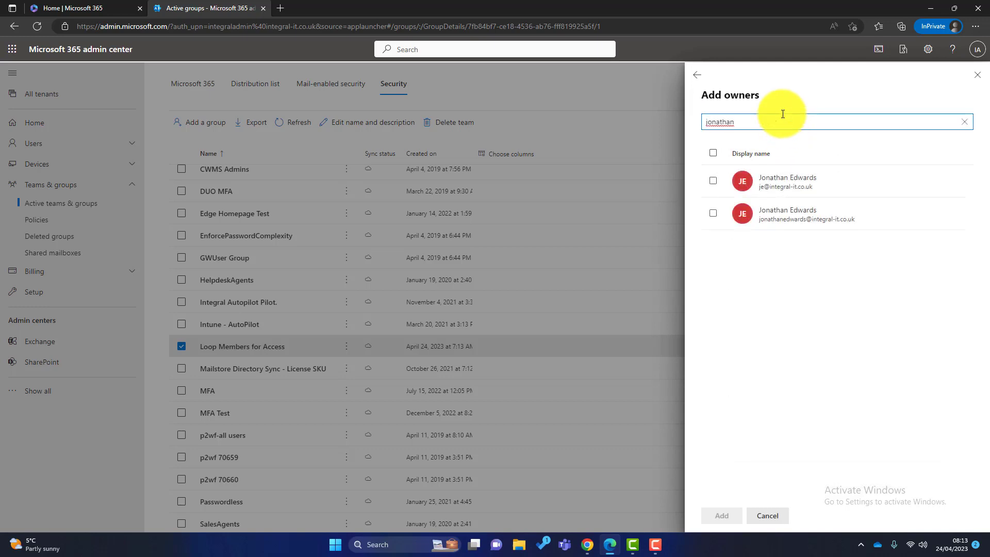
{"action": "left_click", "coordinate": [713, 213]}
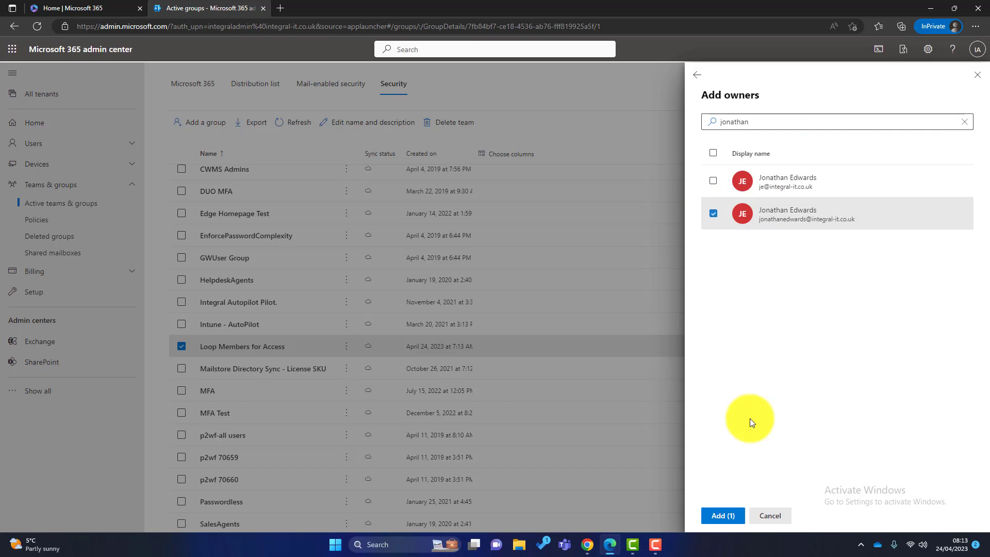
{"action": "left_click", "coordinate": [721, 516]}
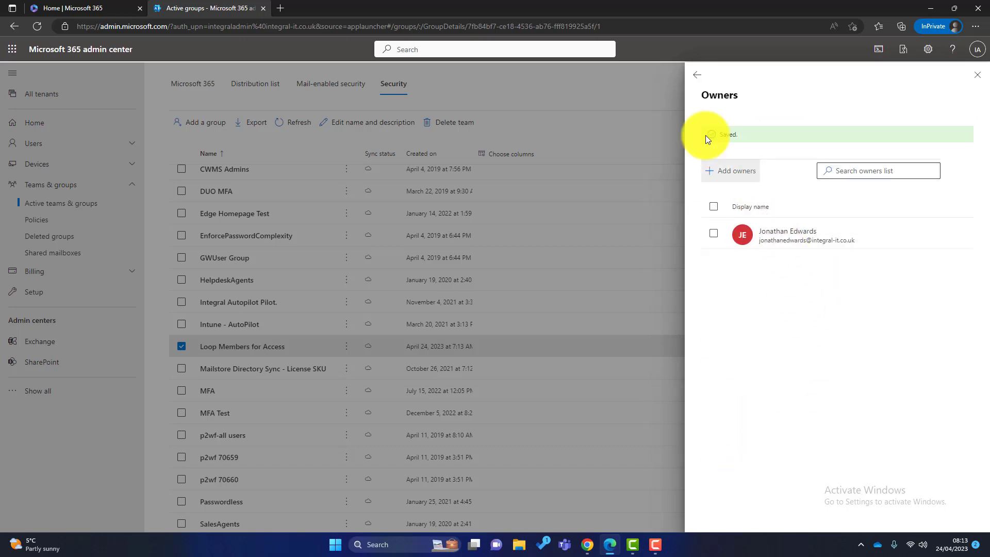
{"action": "left_click", "coordinate": [698, 77]}
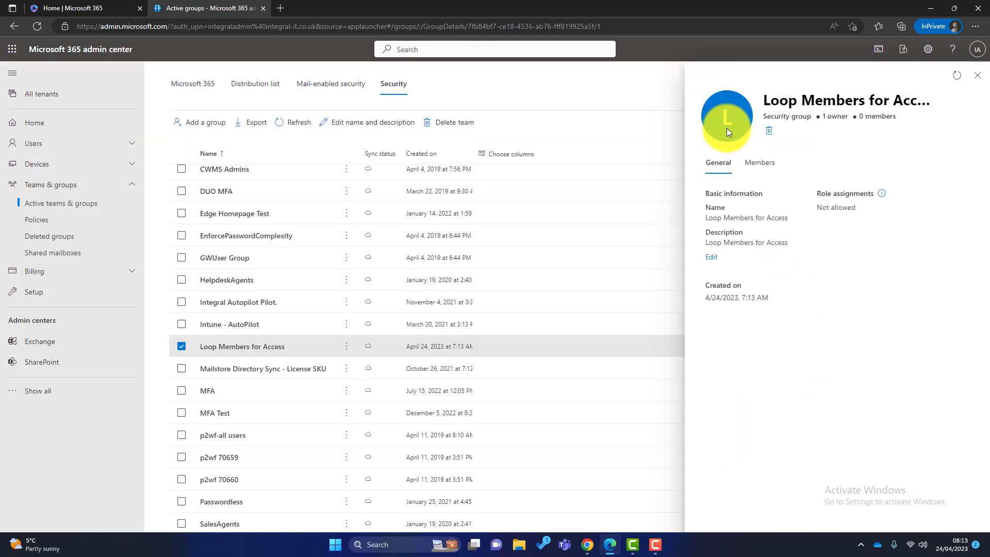
Add the same user, the second search result, as a group member and close the member list.
{"action": "left_click", "coordinate": [759, 164]}
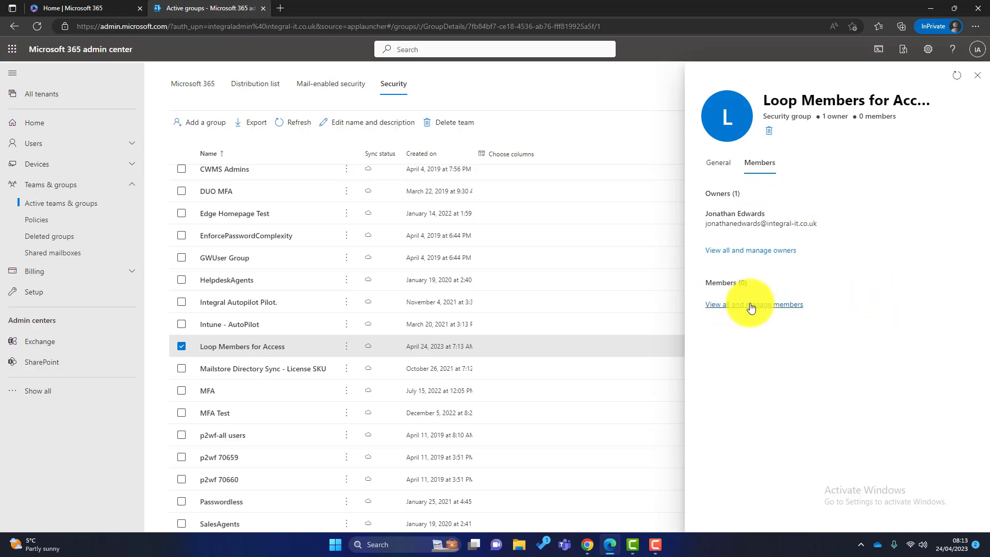
{"action": "left_click", "coordinate": [785, 310]}
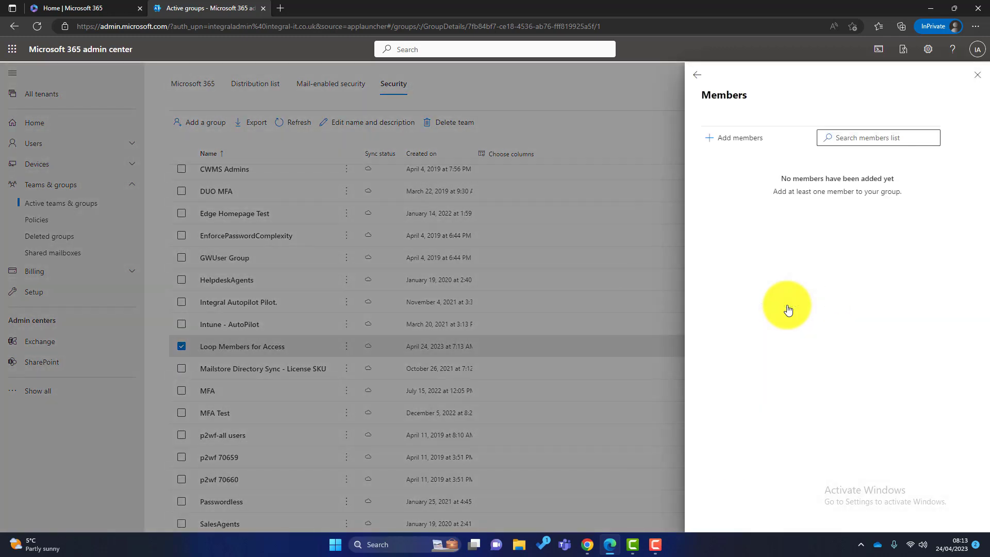
{"action": "left_click", "coordinate": [751, 143]}
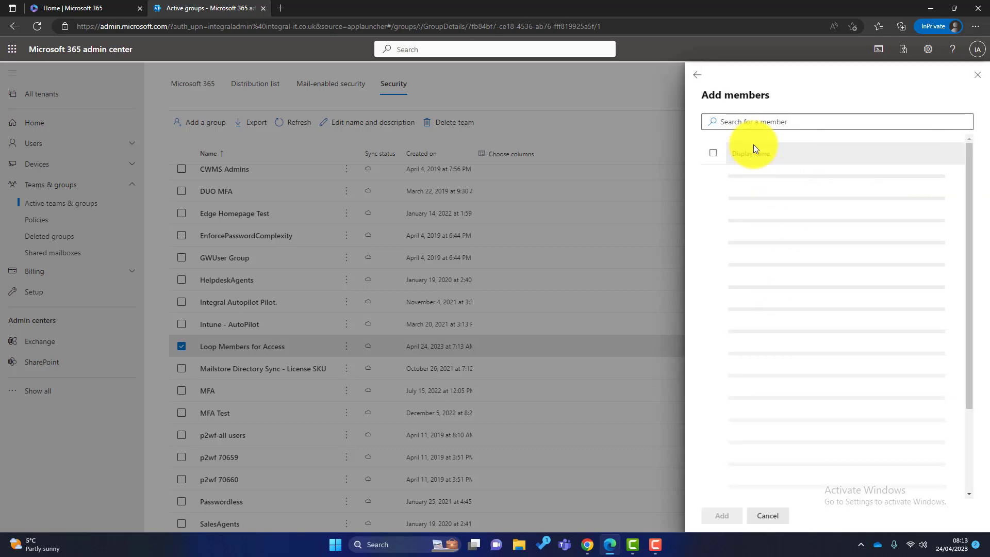
{"action": "type", "text": "jonathan"}
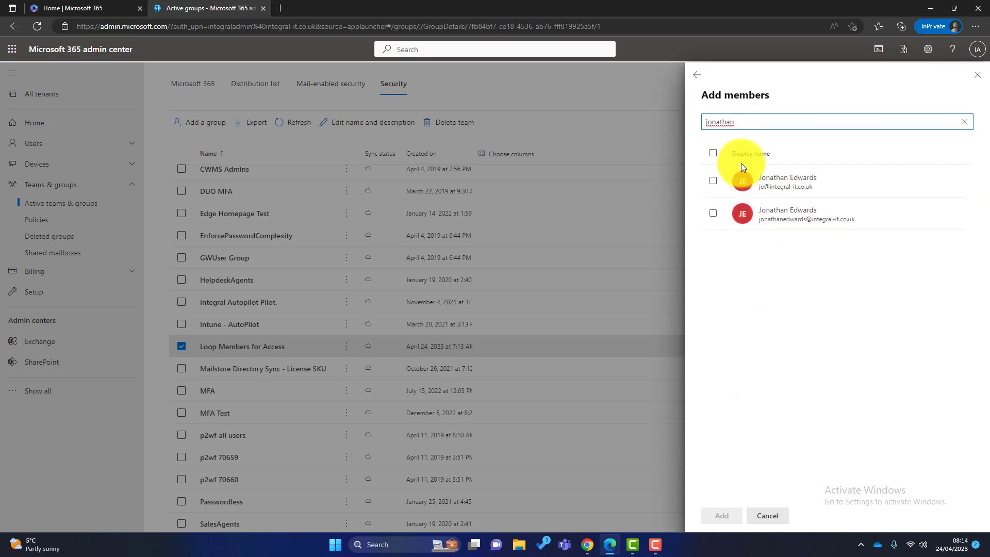
{"action": "left_click", "coordinate": [714, 219]}
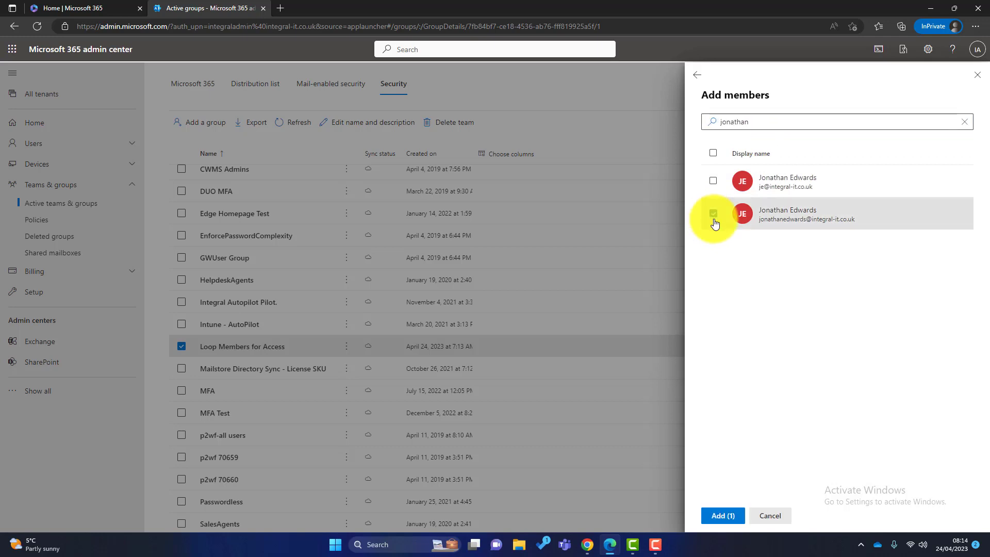
{"action": "left_click", "coordinate": [723, 516]}
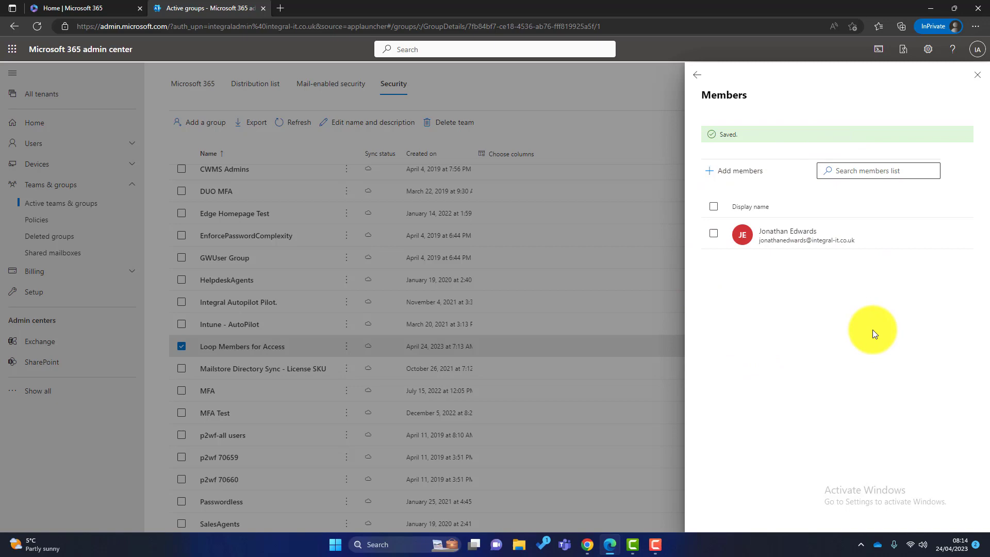
{"action": "left_click", "coordinate": [977, 74]}
Load config.office.com in a new private tab, sign in, and go to Customization > Policy Management.
{"action": "left_click", "coordinate": [279, 8]}
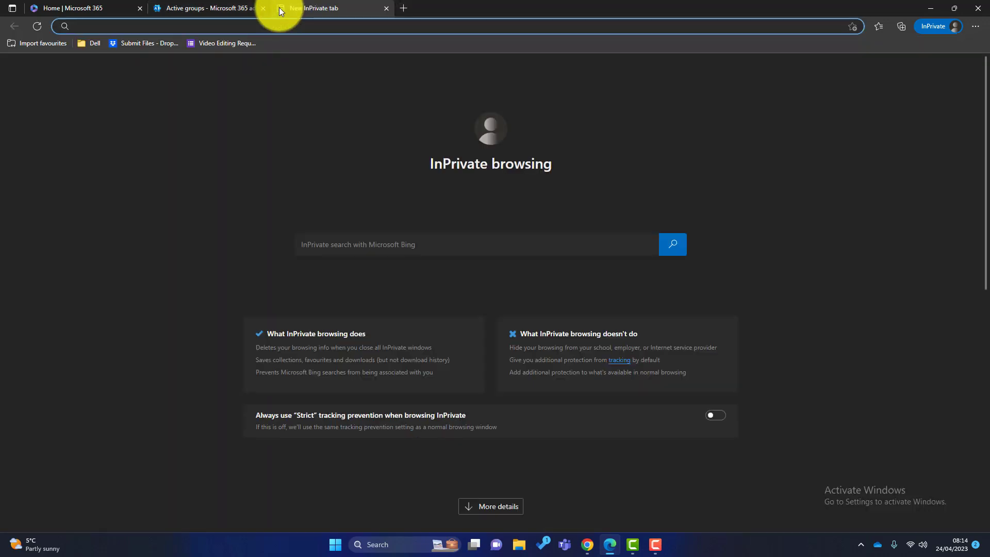
{"action": "type", "text": "config."}
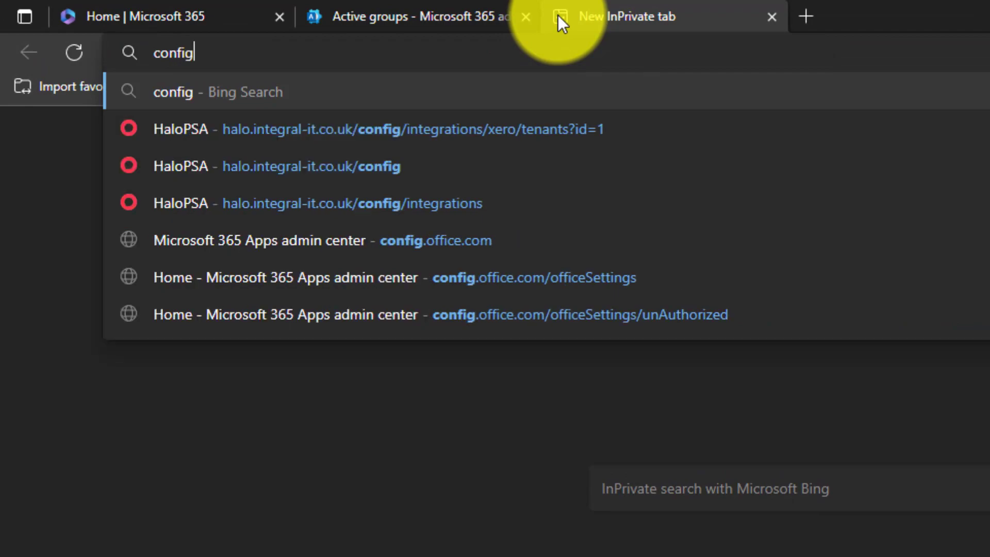
{"action": "type", "text": "office.com"}
{"action": "key", "text": "Return"}
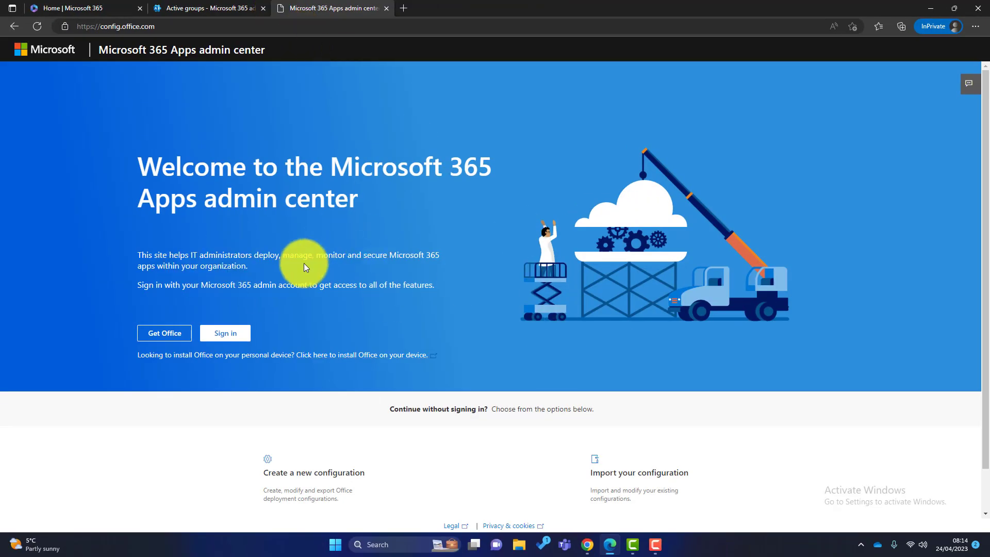
{"action": "left_click", "coordinate": [232, 338]}
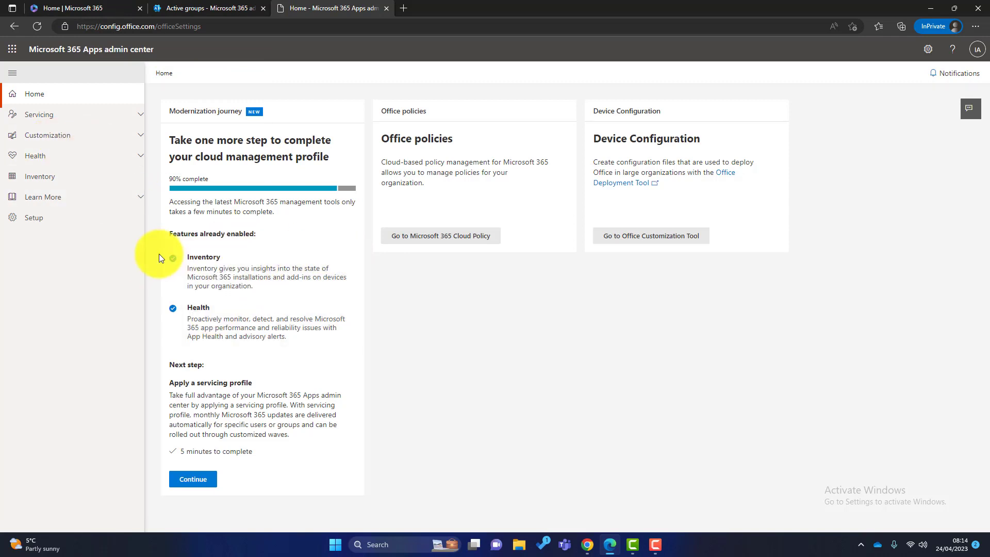
{"action": "left_click", "coordinate": [138, 135]}
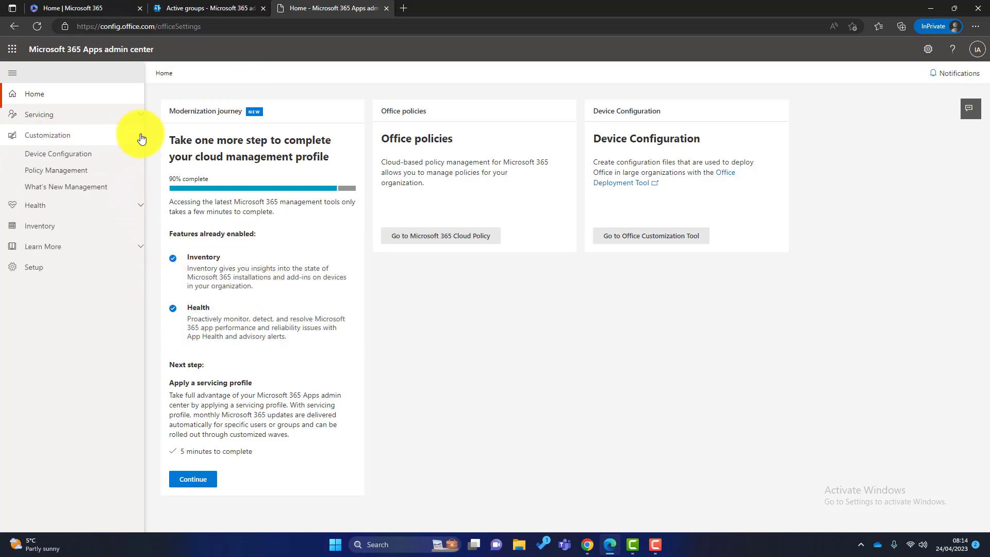
{"action": "left_click", "coordinate": [80, 172]}
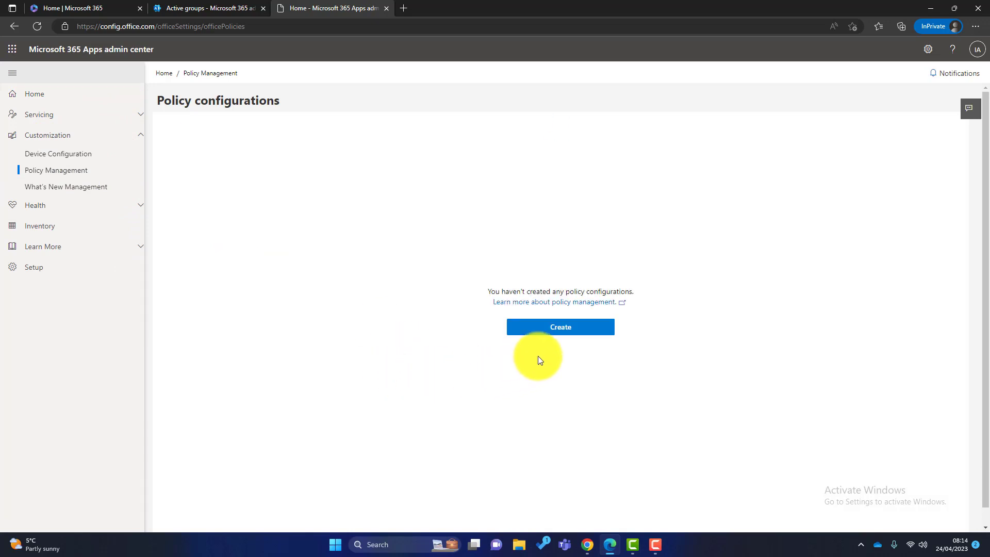
Start a new policy configuration named 'Loop Access Policy'.
{"action": "left_click", "coordinate": [578, 329]}
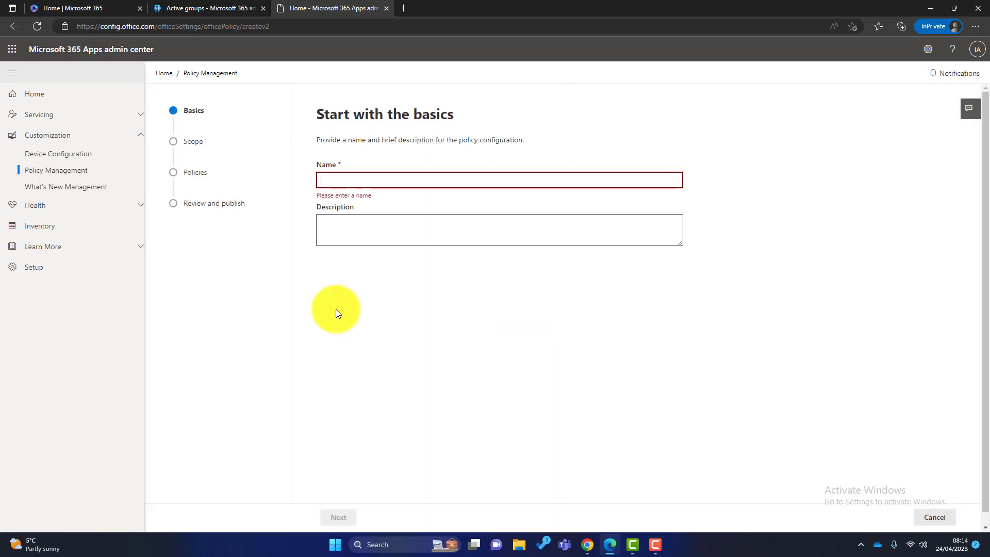
{"action": "type", "text": "Loop "}
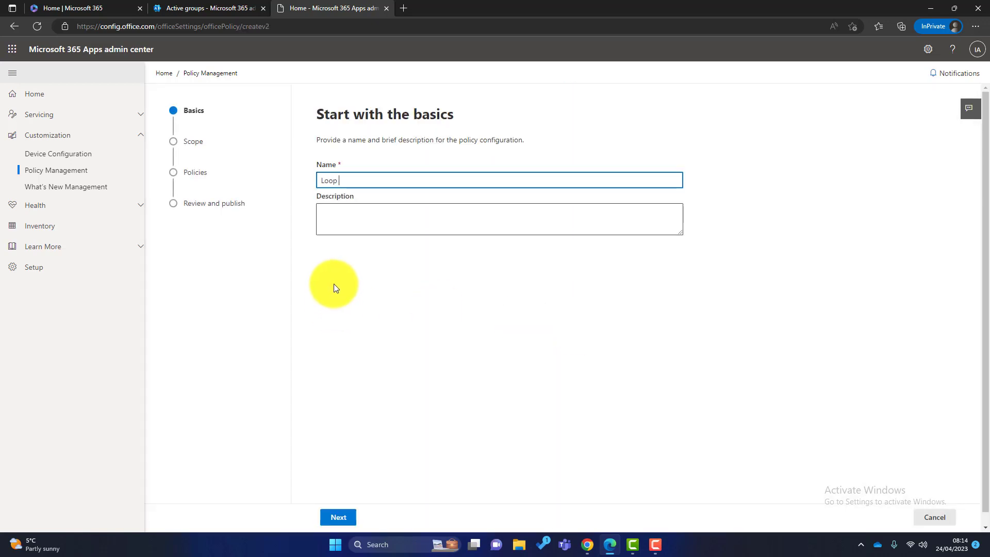
{"action": "type", "text": "Access Policy"}
{"action": "left_click", "coordinate": [342, 516]}
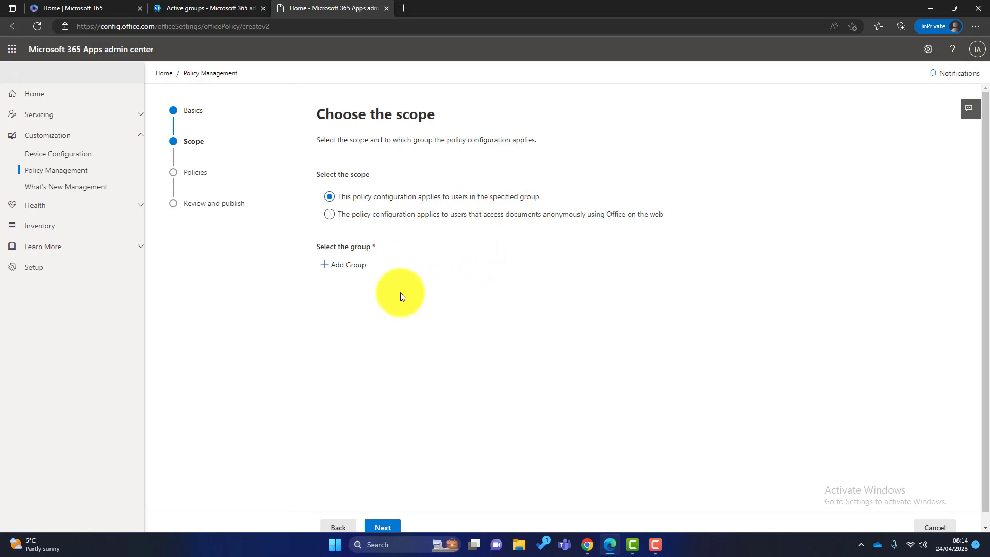
Scope the policy to the Loop Members for Access group and continue to policy settings.
{"action": "left_click", "coordinate": [342, 266]}
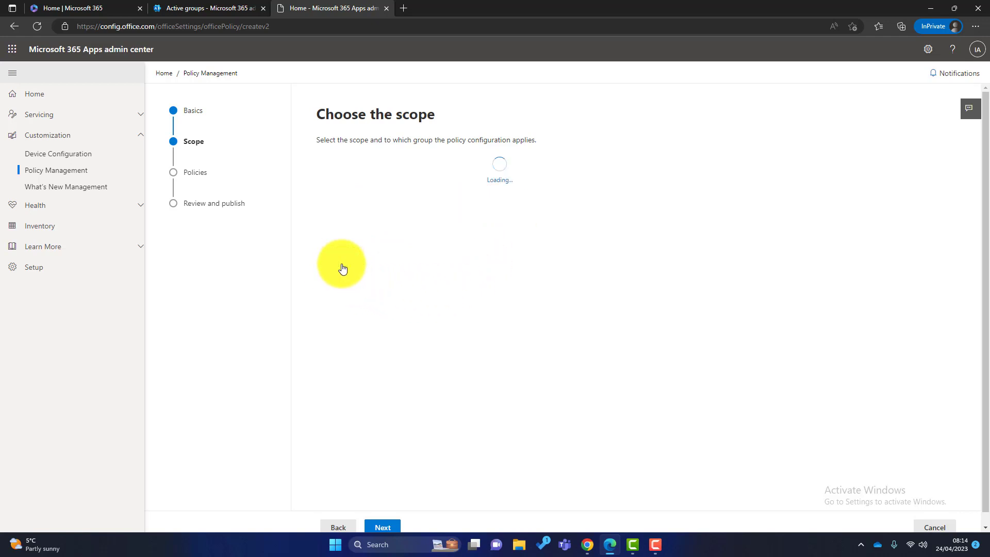
{"action": "left_click", "coordinate": [764, 126]}
{"action": "type", "text": "Loop"}
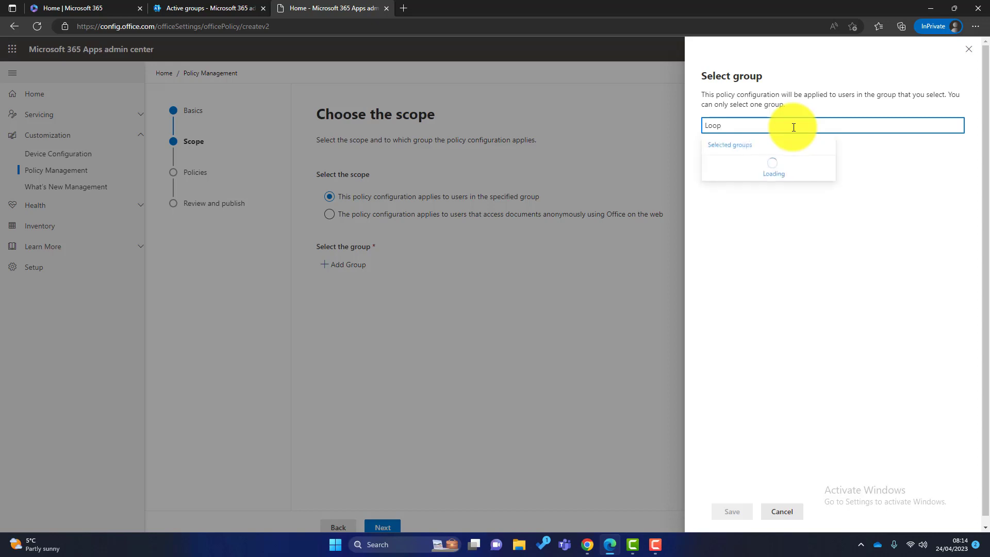
{"action": "key", "text": "Return"}
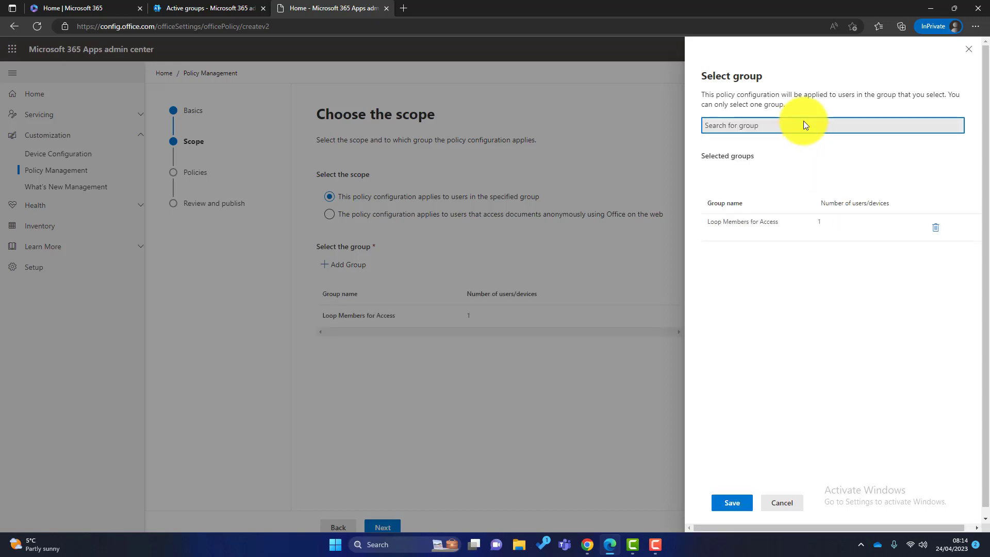
{"action": "left_click", "coordinate": [731, 502]}
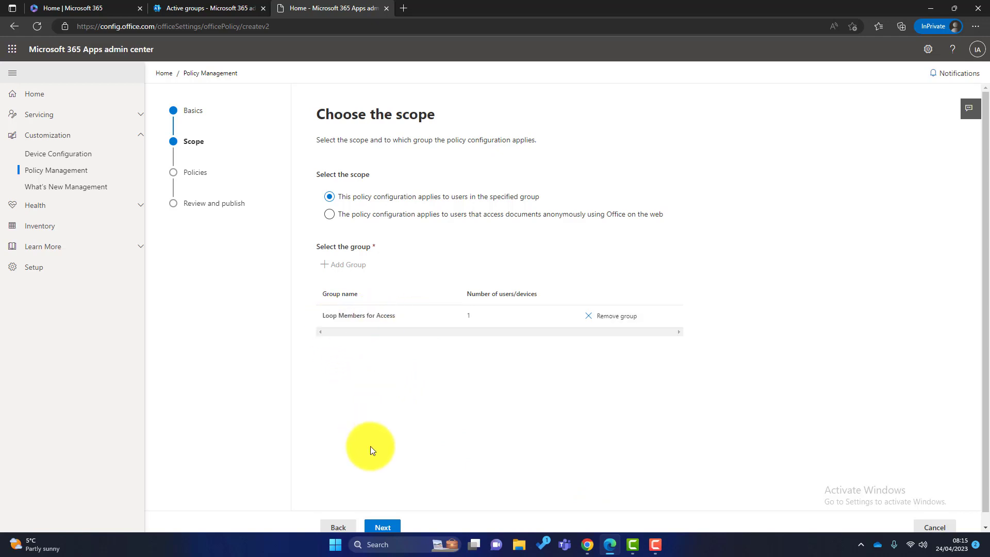
{"action": "left_click", "coordinate": [380, 527]}
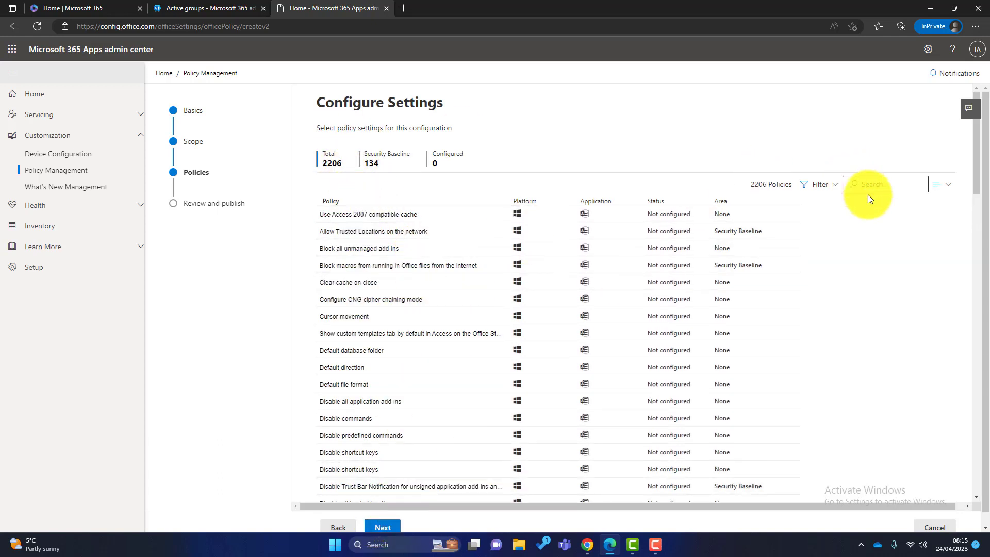
Filter the settings to Loop policies and enable 'Loop files in Microsoft apps'.
{"action": "left_click", "coordinate": [949, 183]}
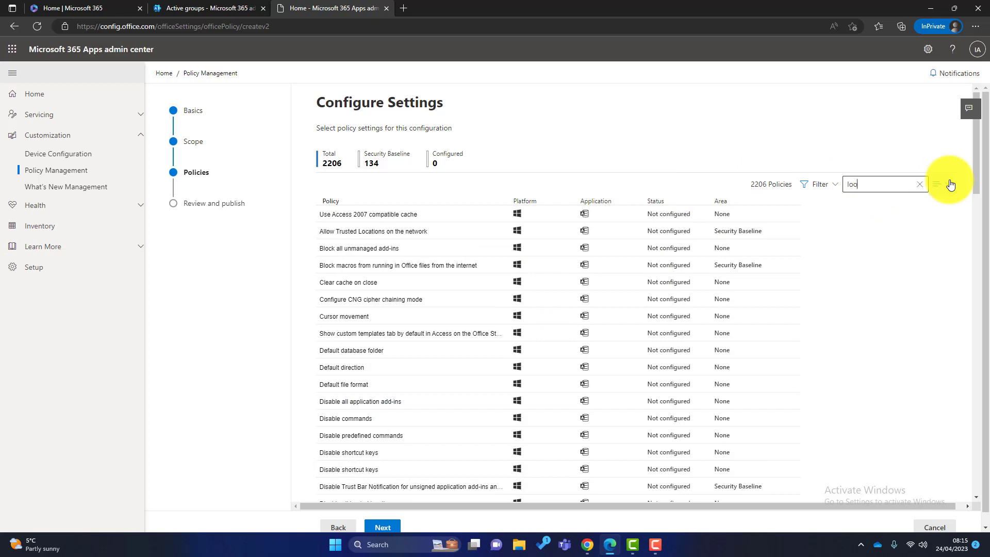
{"action": "key", "text": "Return"}
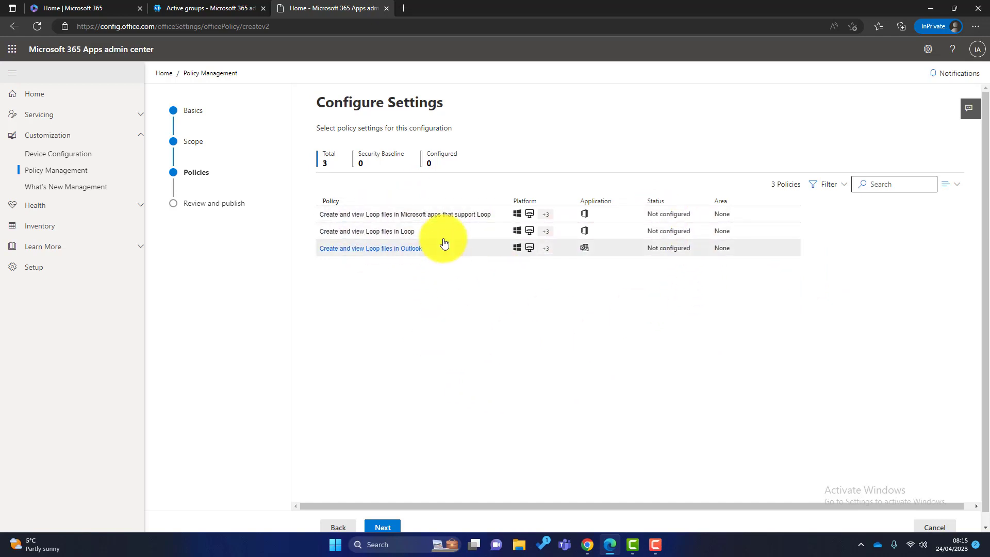
{"action": "left_click", "coordinate": [432, 215]}
{"action": "left_click", "coordinate": [773, 217]}
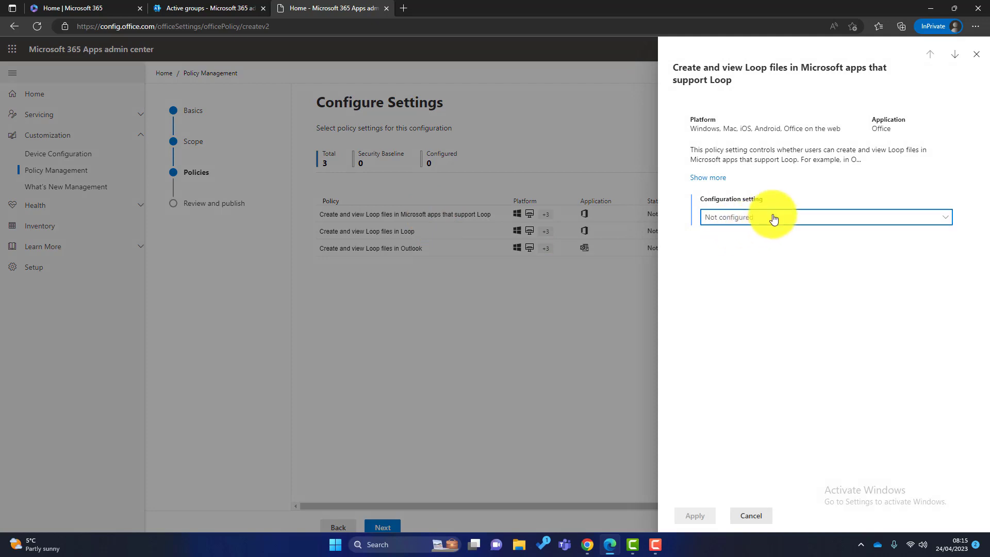
{"action": "left_click", "coordinate": [734, 254]}
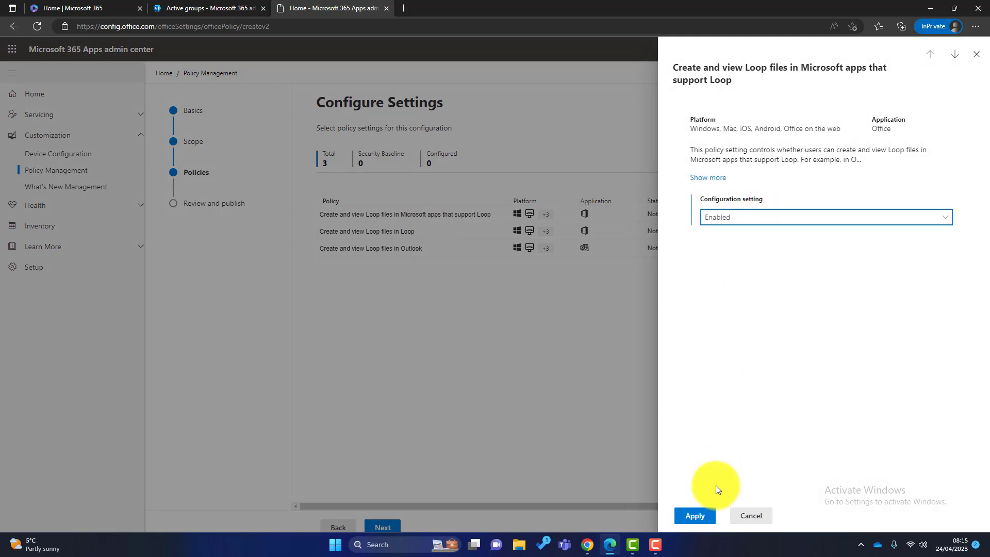
{"action": "left_click", "coordinate": [696, 519]}
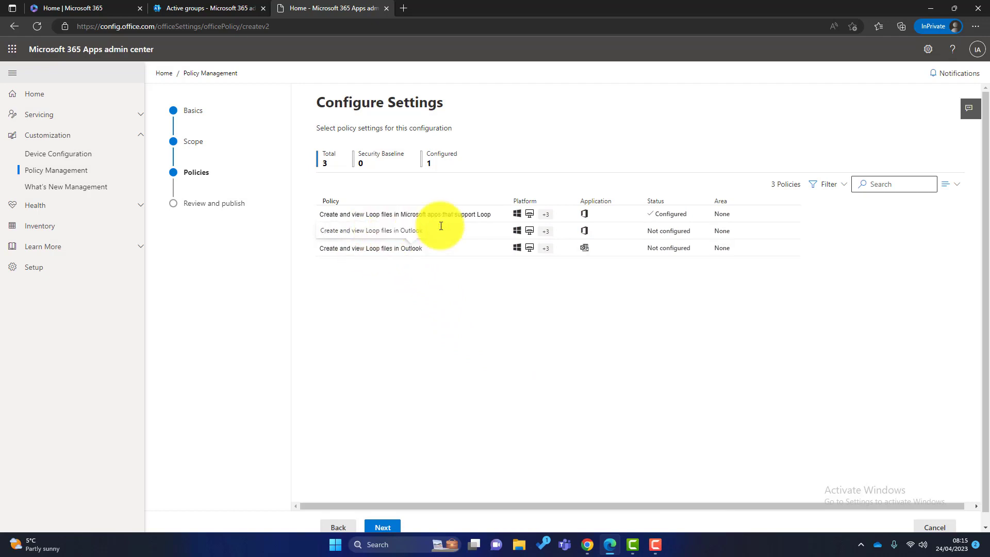
Enable the 'Create and view Loop files in Loop' and 'in Outlook' policies.
{"action": "left_click", "coordinate": [382, 236]}
{"action": "left_click", "coordinate": [841, 216]}
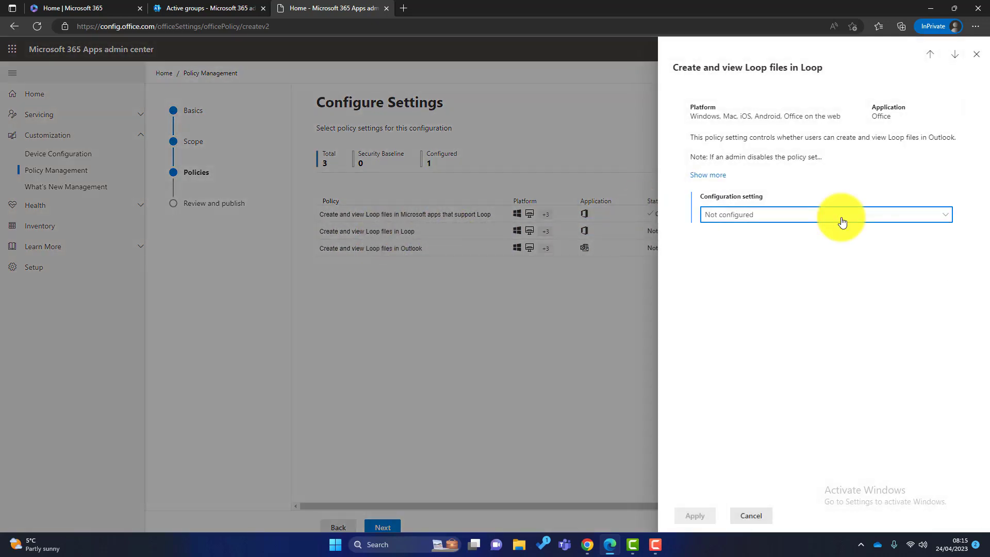
{"action": "left_click", "coordinate": [742, 252]}
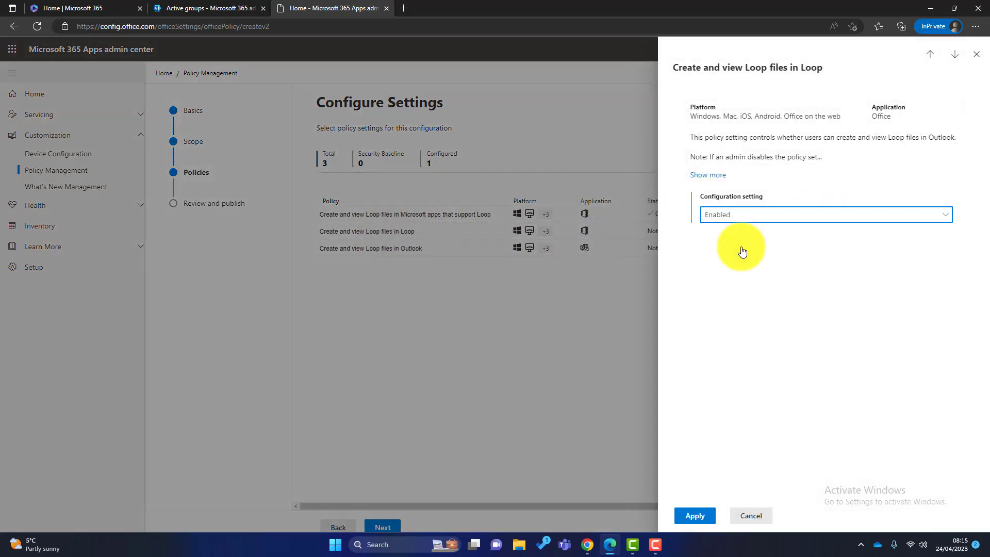
{"action": "left_click", "coordinate": [693, 517]}
{"action": "left_click", "coordinate": [382, 249]}
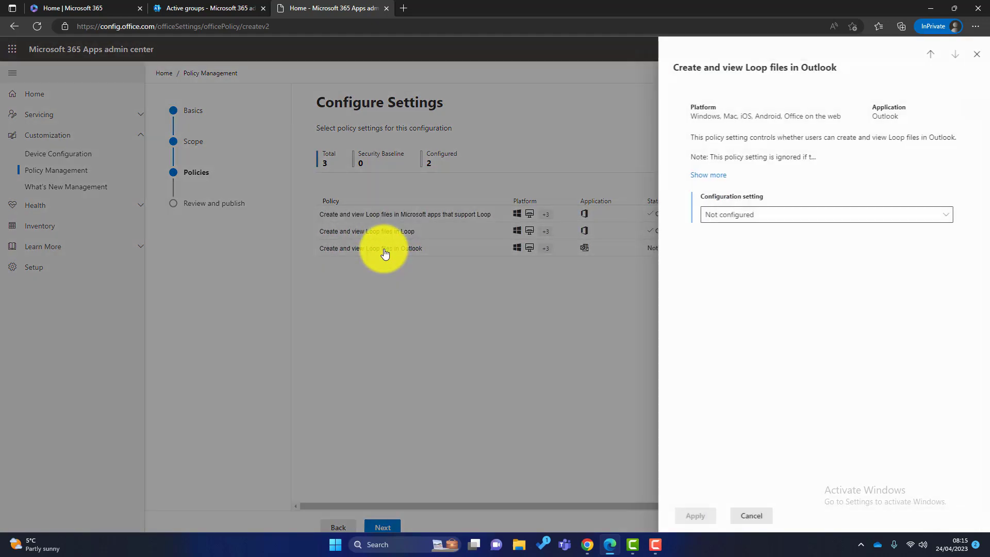
{"action": "left_click", "coordinate": [713, 221]}
{"action": "left_click", "coordinate": [714, 251]}
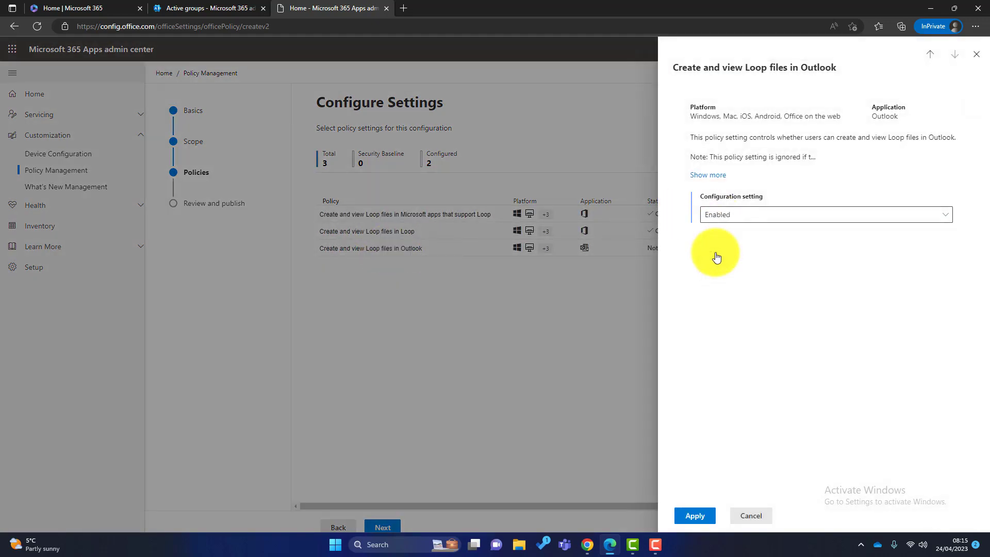
{"action": "left_click", "coordinate": [700, 517]}
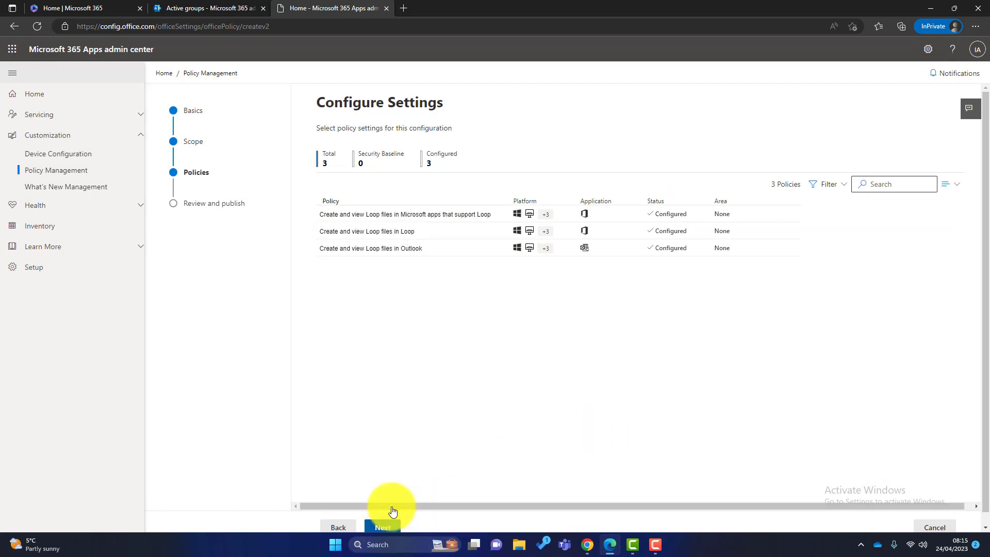
Review the summary, create the Loop Access Policy, and finish with Done.
{"action": "left_click", "coordinate": [384, 526]}
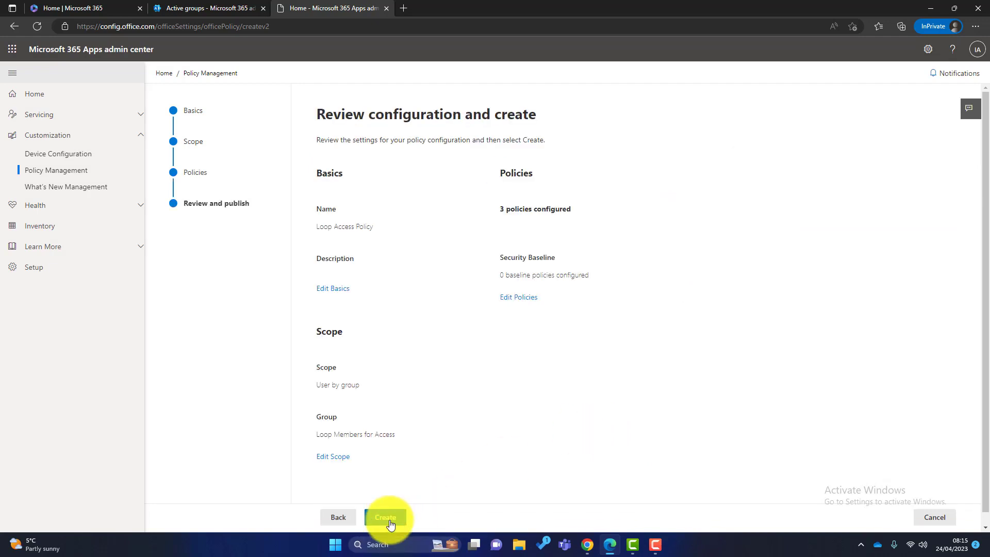
{"action": "left_click", "coordinate": [390, 523]}
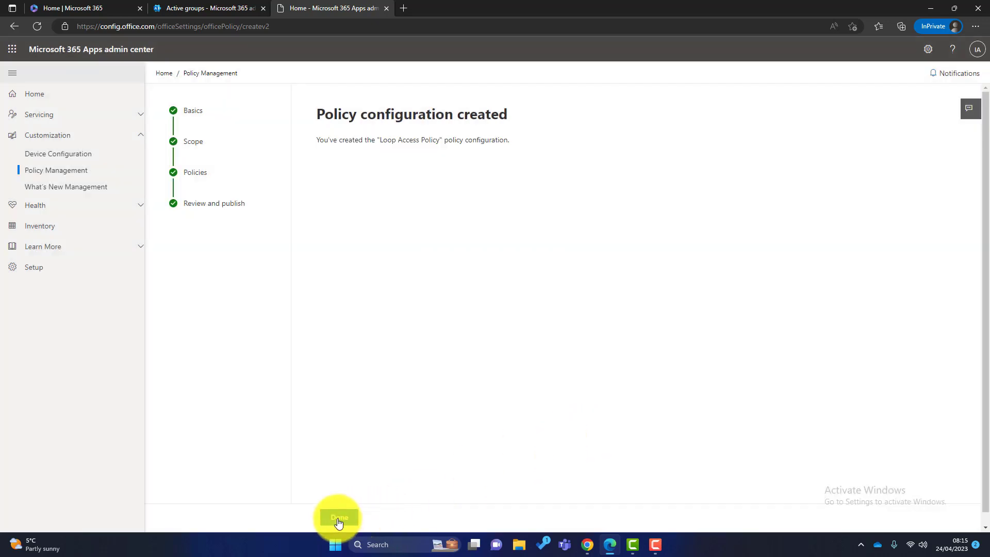
{"action": "left_click", "coordinate": [338, 517]}
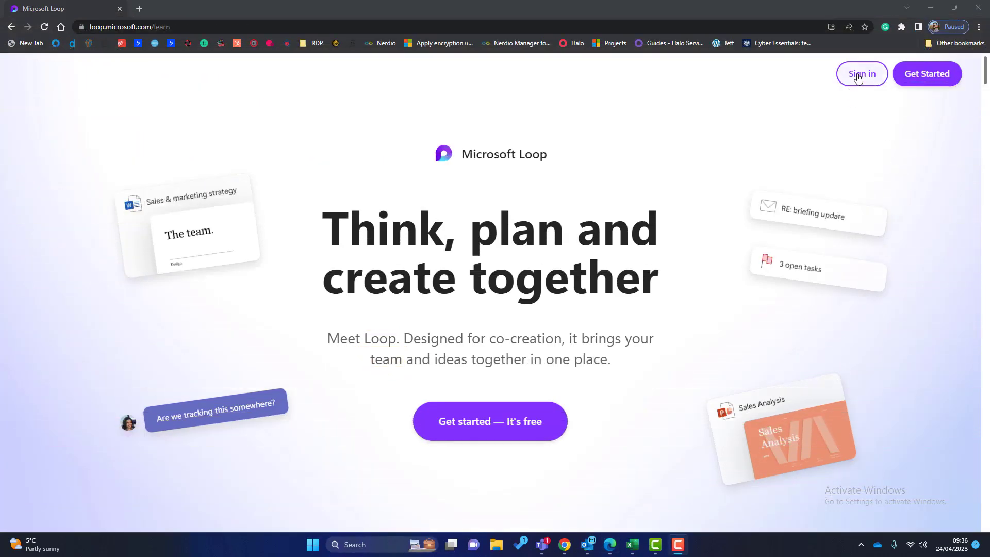
Sign in to Loop again with the work account password and authenticator code, declining to stay signed in.
{"action": "left_click", "coordinate": [860, 73]}
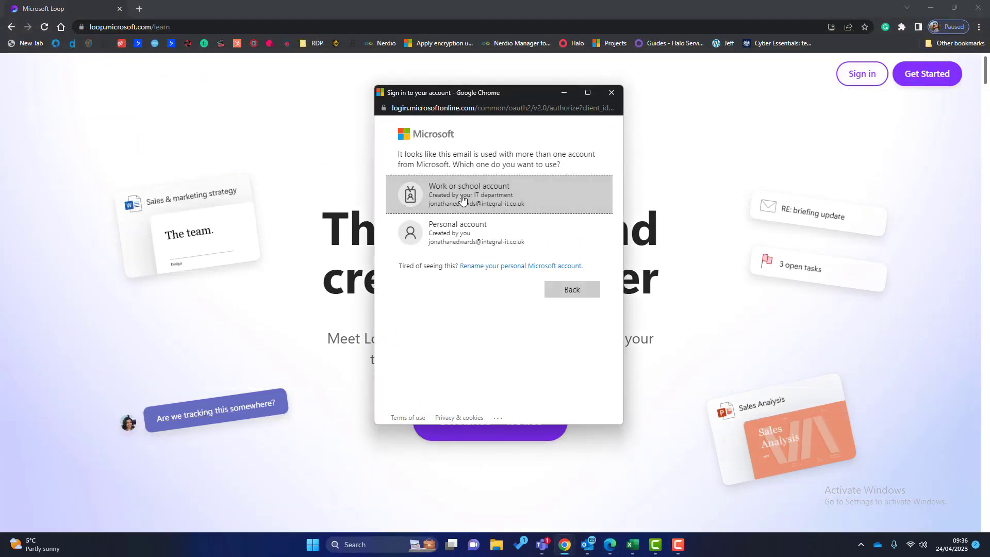
{"action": "left_click", "coordinate": [461, 200]}
{"action": "type", "text": "•••••••••"}
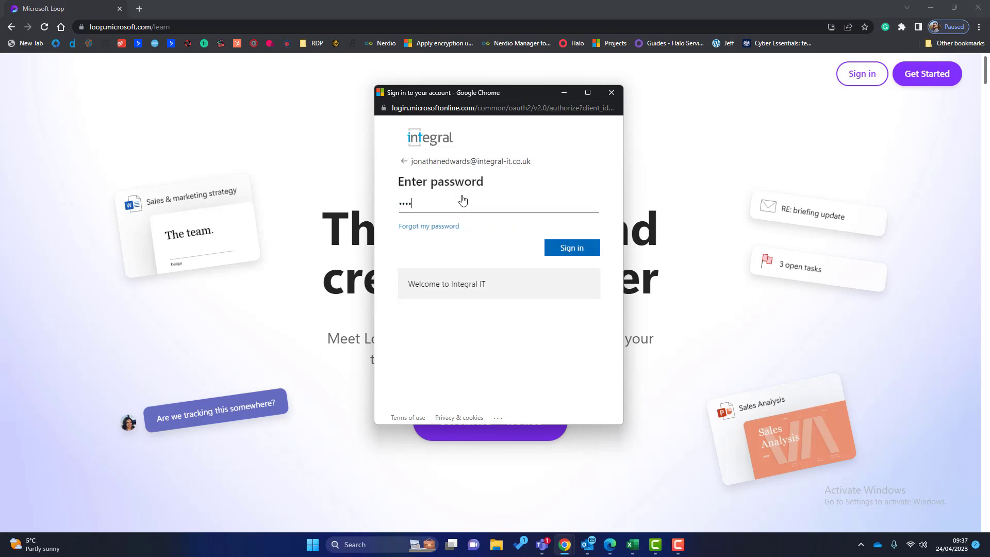
{"action": "key", "text": "Return"}
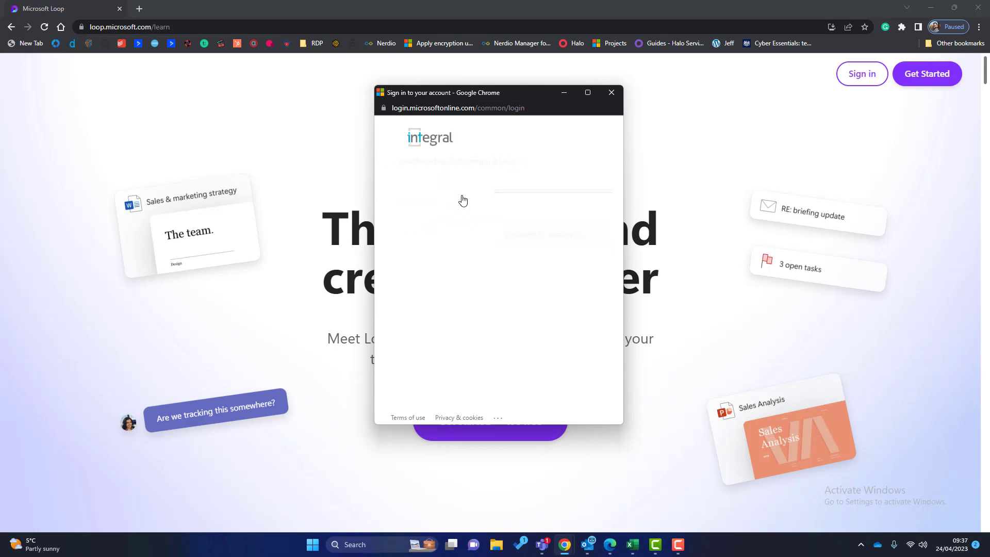
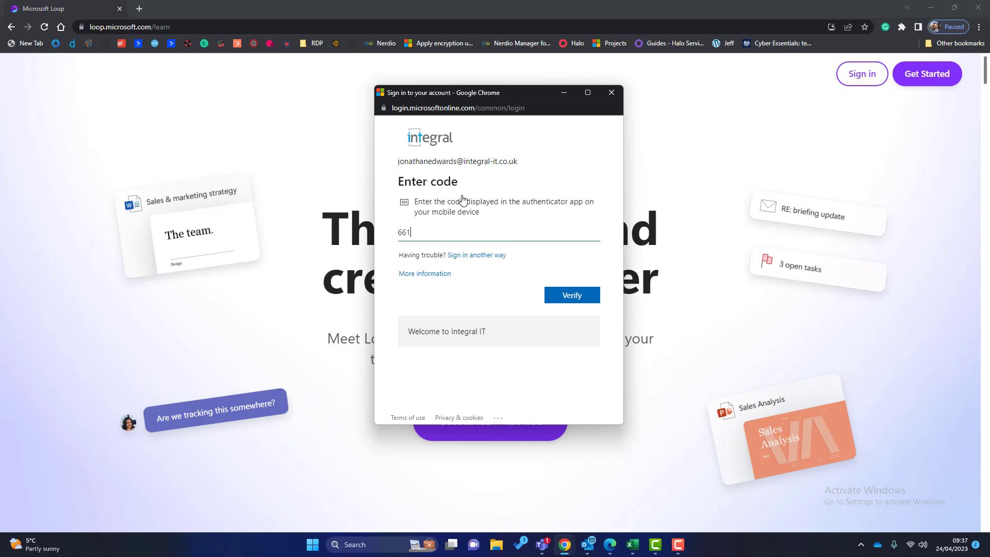
{"action": "key", "text": "Return"}
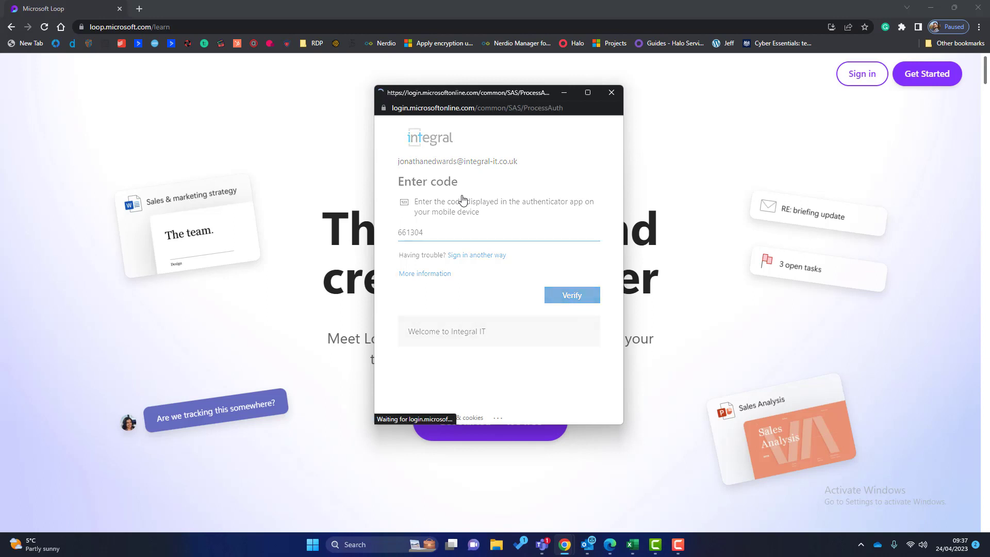
{"action": "left_click", "coordinate": [514, 255]}
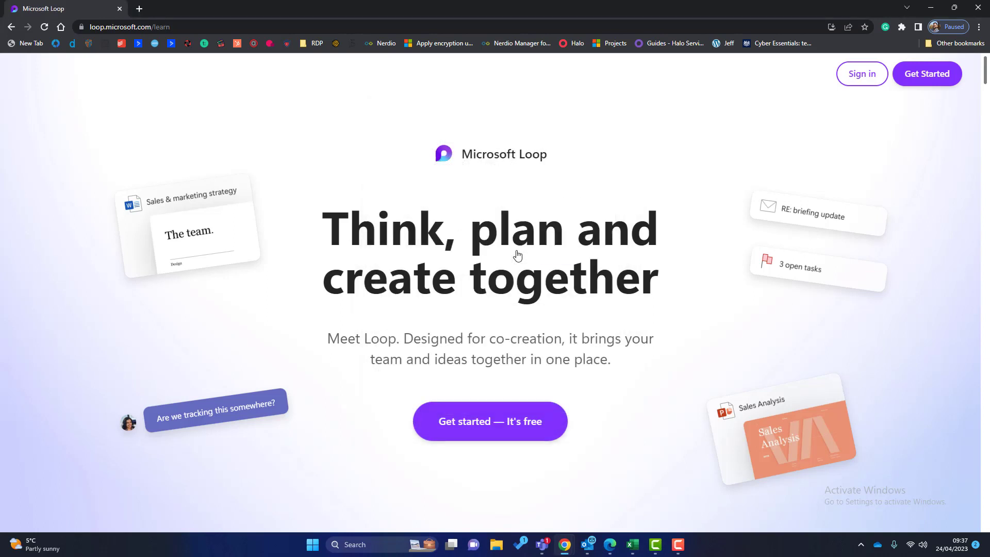